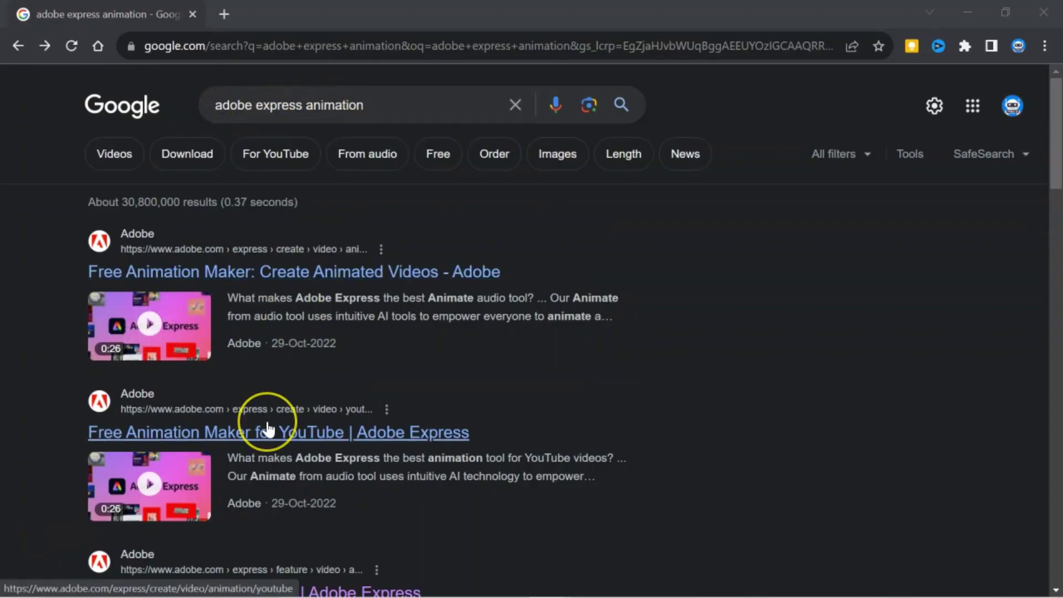
{"action": "scroll", "coordinate": [257, 424], "scroll_direction": "down", "scroll_amount": 3}
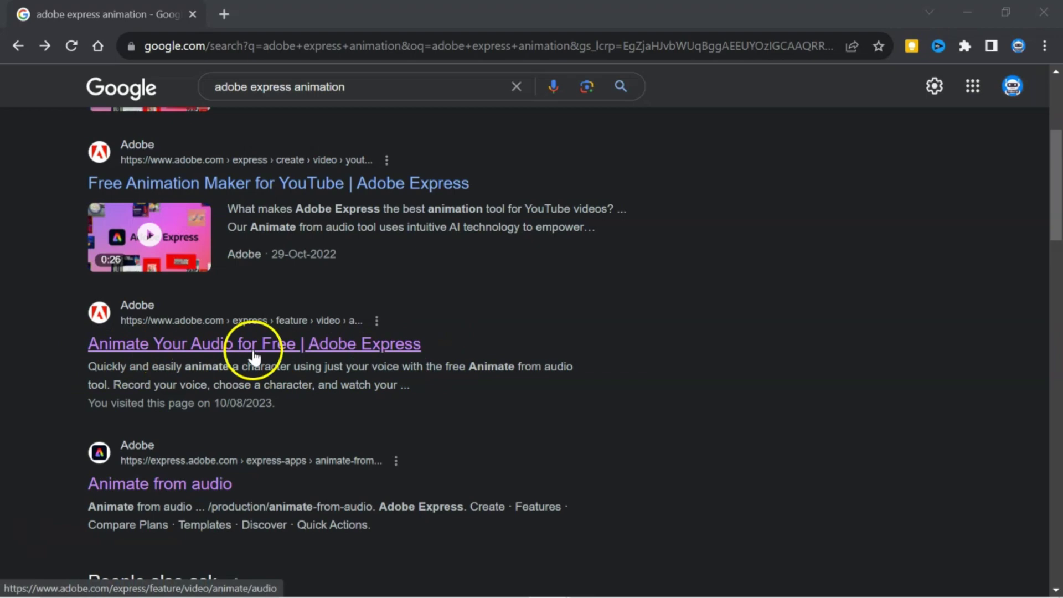
- Open the 'Animate Your Audio for Free' result and review its character, voice, customize and share sections
{"action": "left_click", "coordinate": [235, 348]}
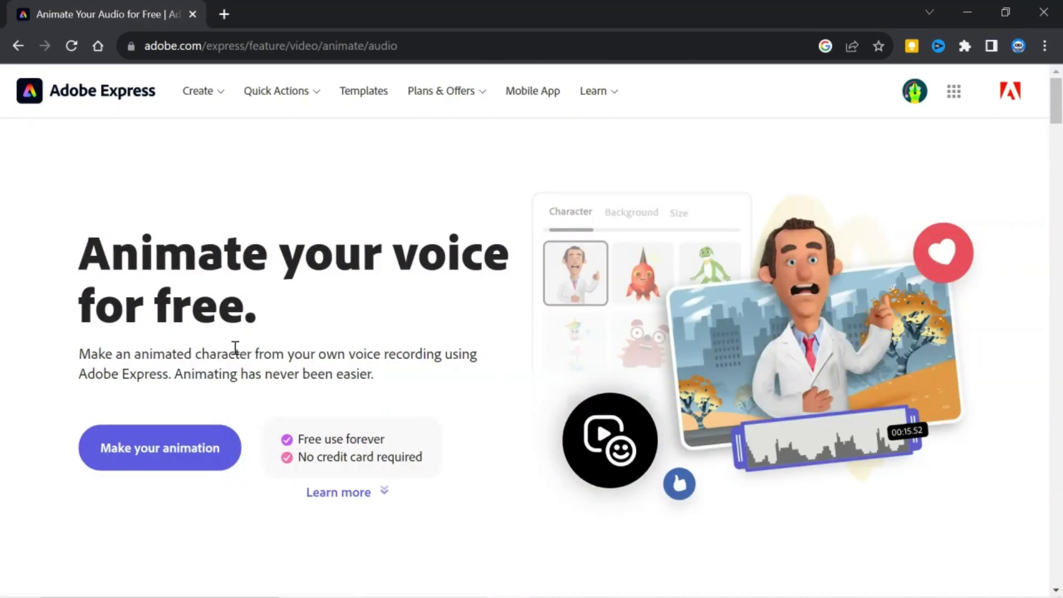
{"action": "scroll", "coordinate": [225, 477], "scroll_direction": "down", "scroll_amount": 2}
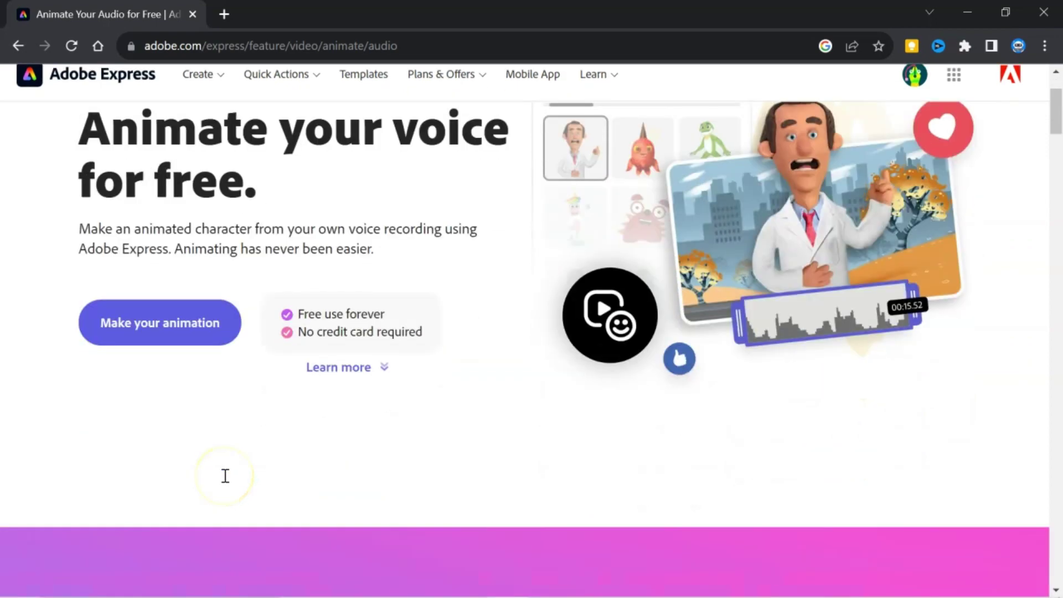
{"action": "scroll", "coordinate": [224, 478], "scroll_direction": "down", "scroll_amount": 1}
{"action": "scroll", "coordinate": [225, 478], "scroll_direction": "down", "scroll_amount": 4}
{"action": "scroll", "coordinate": [224, 476], "scroll_direction": "down", "scroll_amount": 1}
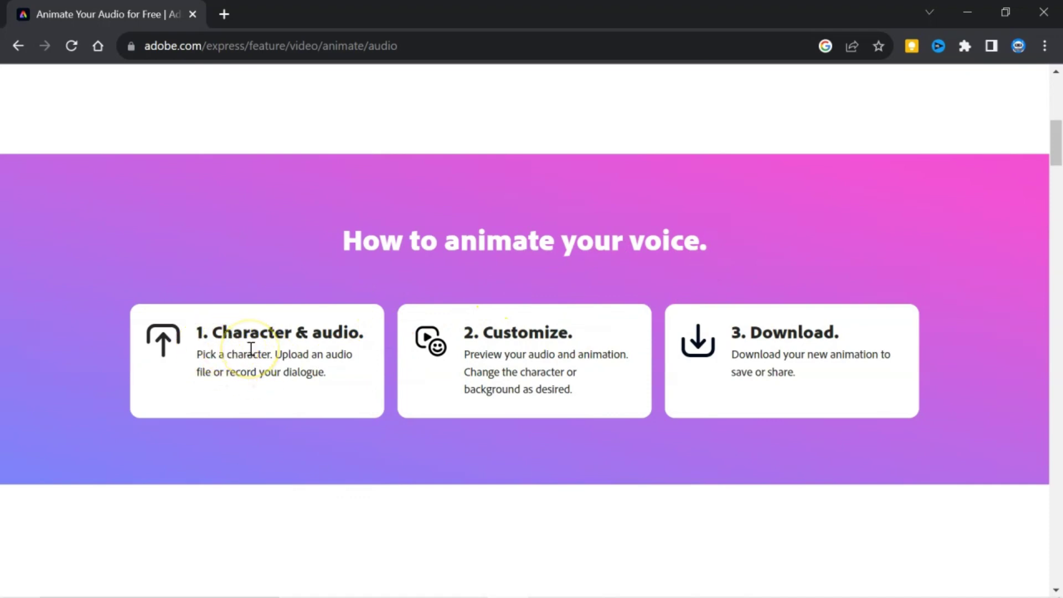
{"action": "scroll", "coordinate": [482, 425], "scroll_direction": "down", "scroll_amount": 5}
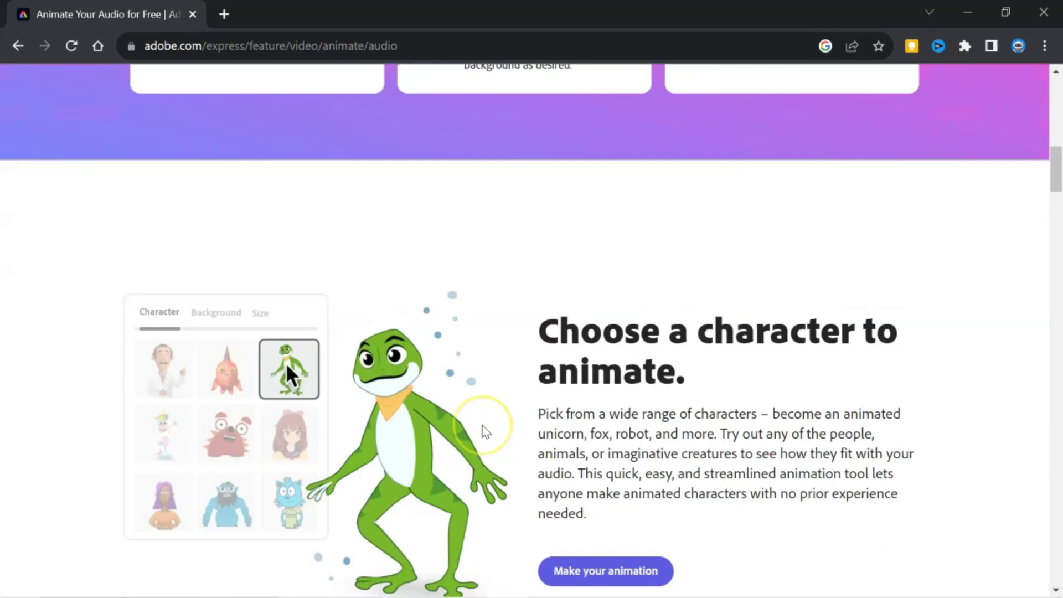
{"action": "scroll", "coordinate": [483, 424], "scroll_direction": "down", "scroll_amount": 2}
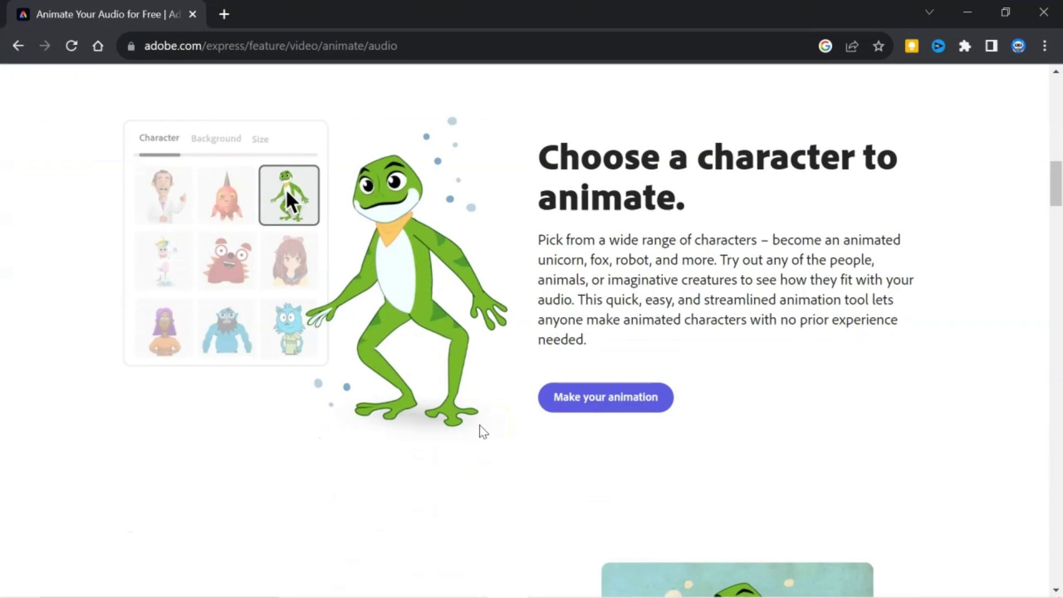
{"action": "scroll", "coordinate": [483, 425], "scroll_direction": "down", "scroll_amount": 3}
{"action": "scroll", "coordinate": [482, 425], "scroll_direction": "down", "scroll_amount": 2}
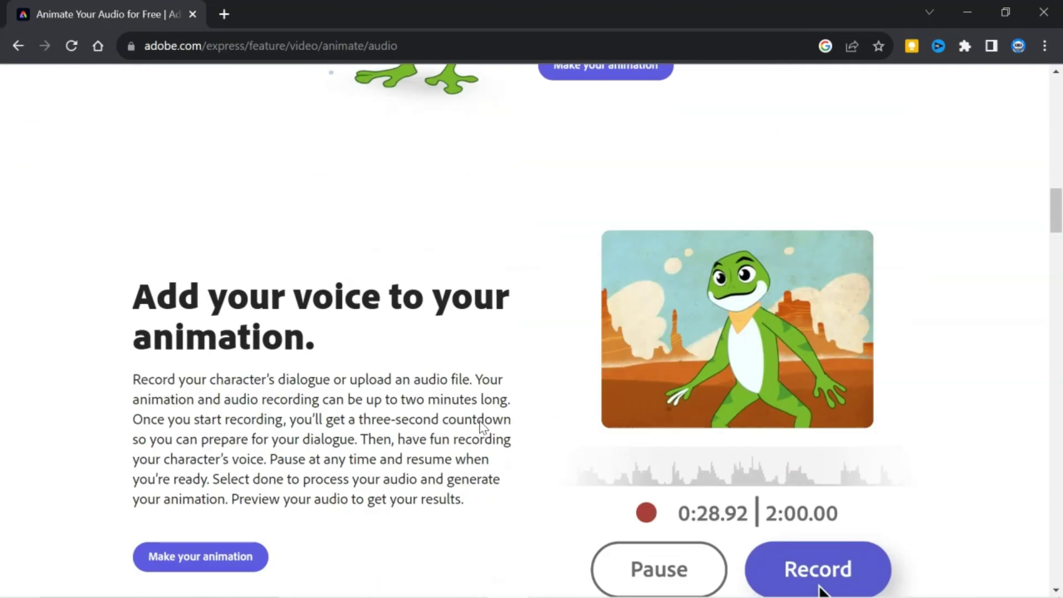
{"action": "scroll", "coordinate": [482, 422], "scroll_direction": "down", "scroll_amount": 5}
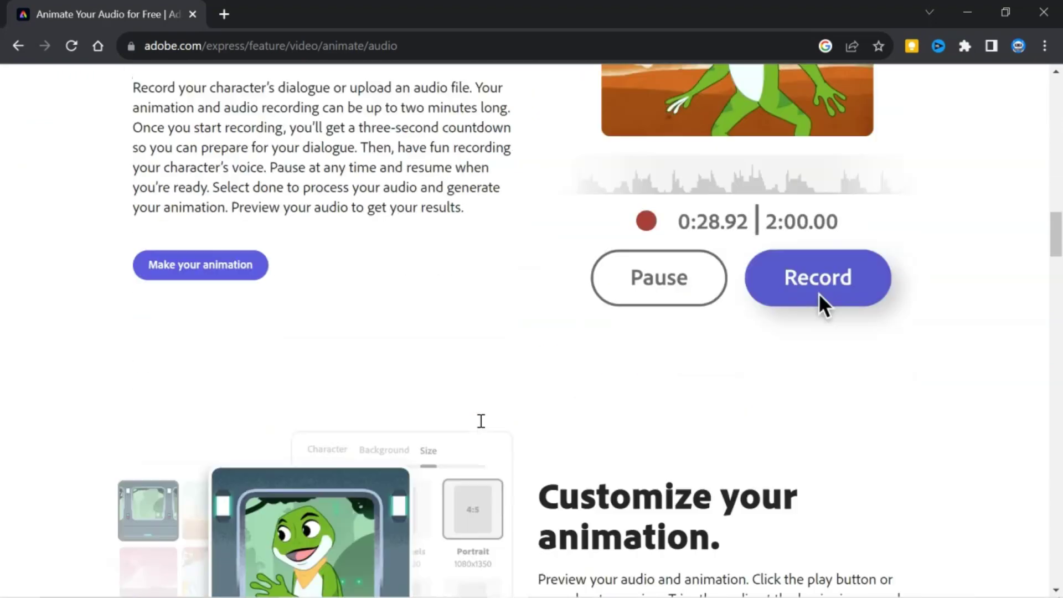
{"action": "scroll", "coordinate": [483, 422], "scroll_direction": "down", "scroll_amount": 2}
{"action": "scroll", "coordinate": [482, 425], "scroll_direction": "down", "scroll_amount": 3}
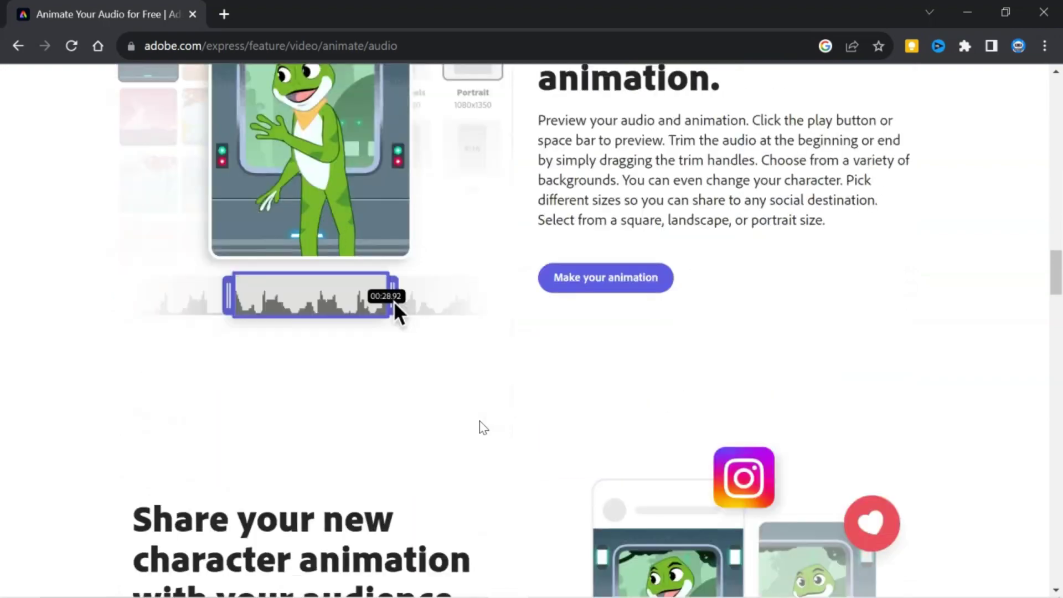
{"action": "scroll", "coordinate": [482, 424], "scroll_direction": "down", "scroll_amount": 2}
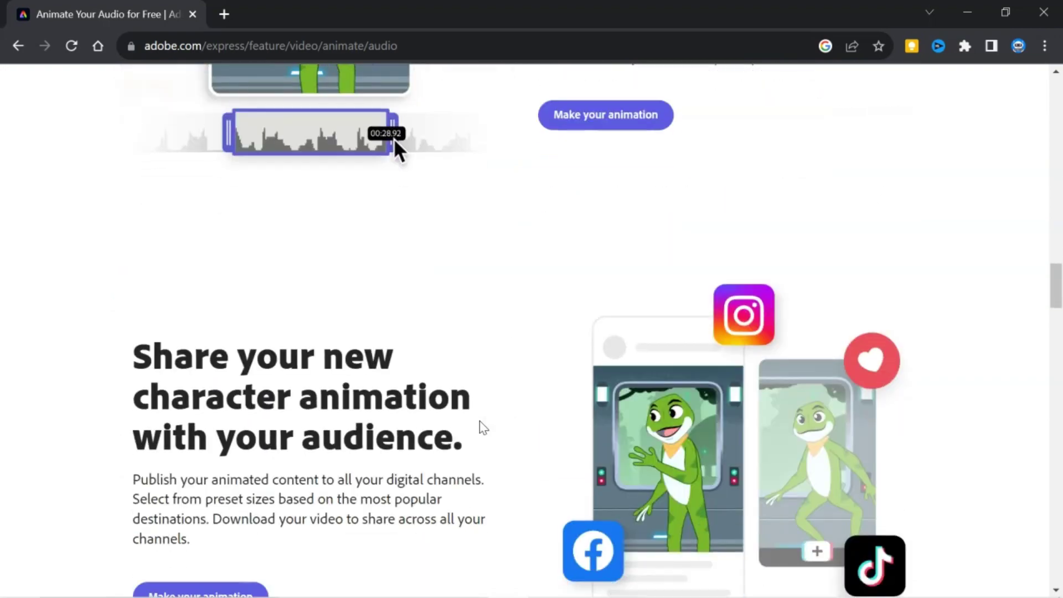
{"action": "scroll", "coordinate": [481, 426], "scroll_direction": "down", "scroll_amount": 2}
{"action": "scroll", "coordinate": [483, 427], "scroll_direction": "down", "scroll_amount": 3}
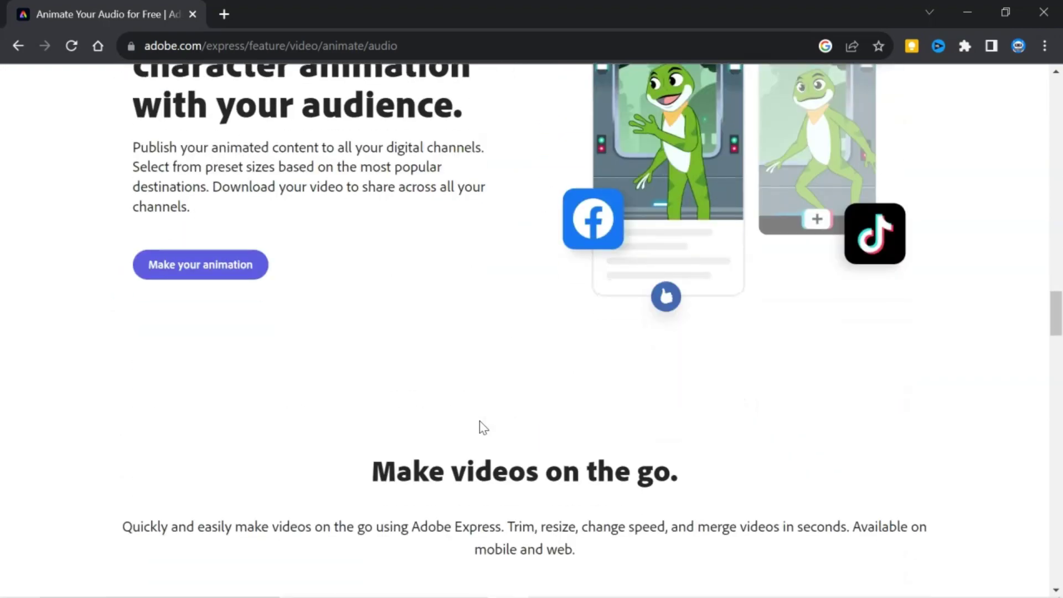
{"action": "scroll", "coordinate": [482, 426], "scroll_direction": "up", "scroll_amount": 4}
{"action": "scroll", "coordinate": [481, 426], "scroll_direction": "up", "scroll_amount": 5}
{"action": "scroll", "coordinate": [482, 427], "scroll_direction": "up", "scroll_amount": 5}
{"action": "scroll", "coordinate": [481, 427], "scroll_direction": "up", "scroll_amount": 5}
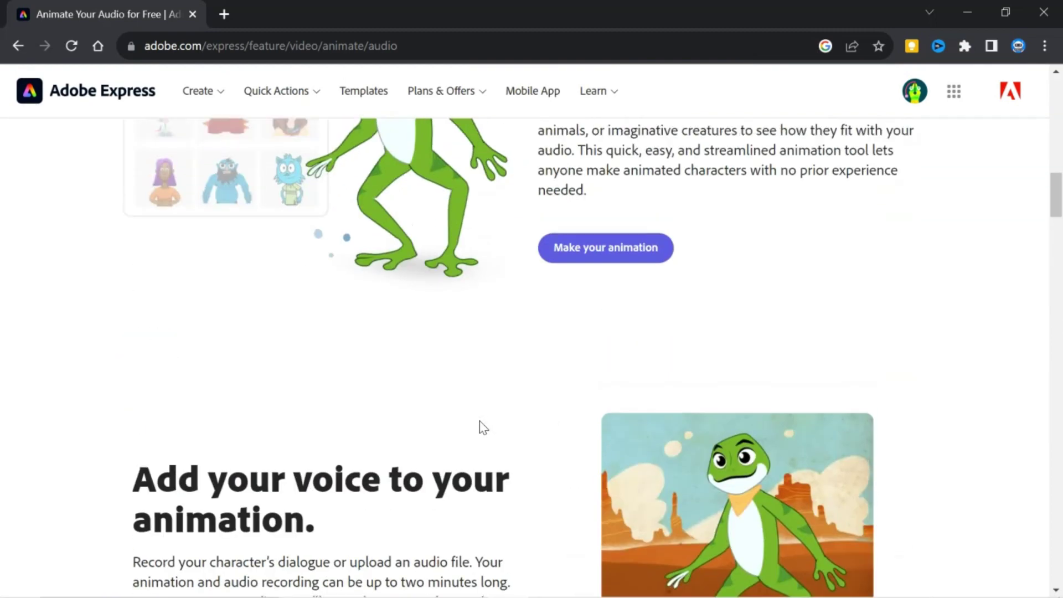
{"action": "scroll", "coordinate": [482, 426], "scroll_direction": "up", "scroll_amount": 5}
{"action": "scroll", "coordinate": [481, 426], "scroll_direction": "up", "scroll_amount": 4}
{"action": "scroll", "coordinate": [482, 426], "scroll_direction": "up", "scroll_amount": 3}
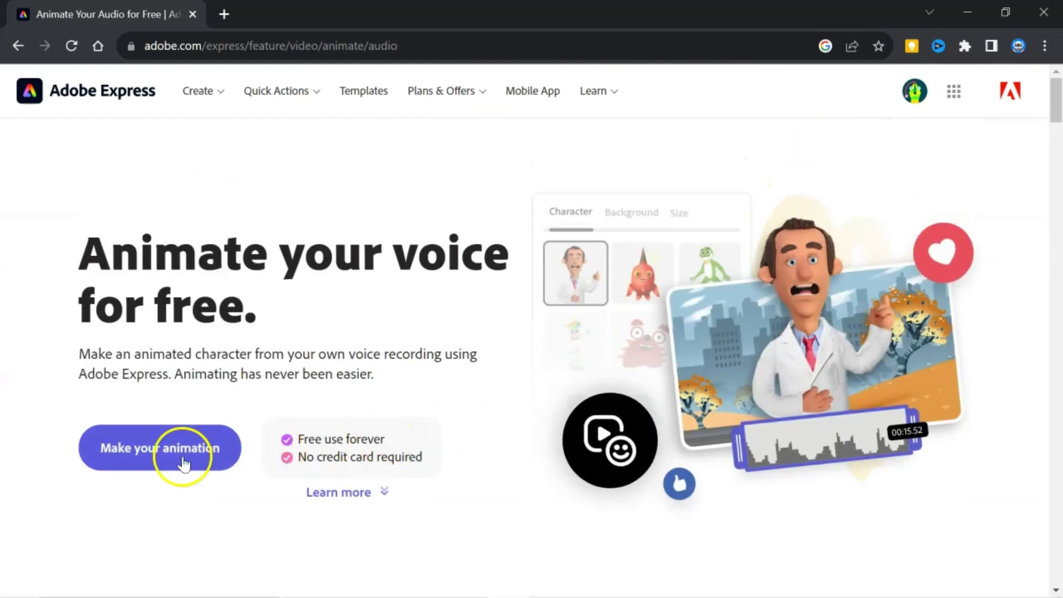
- Launch 'Make your animation', browse the Character grid, and show the character Category list
{"action": "left_click", "coordinate": [166, 446]}
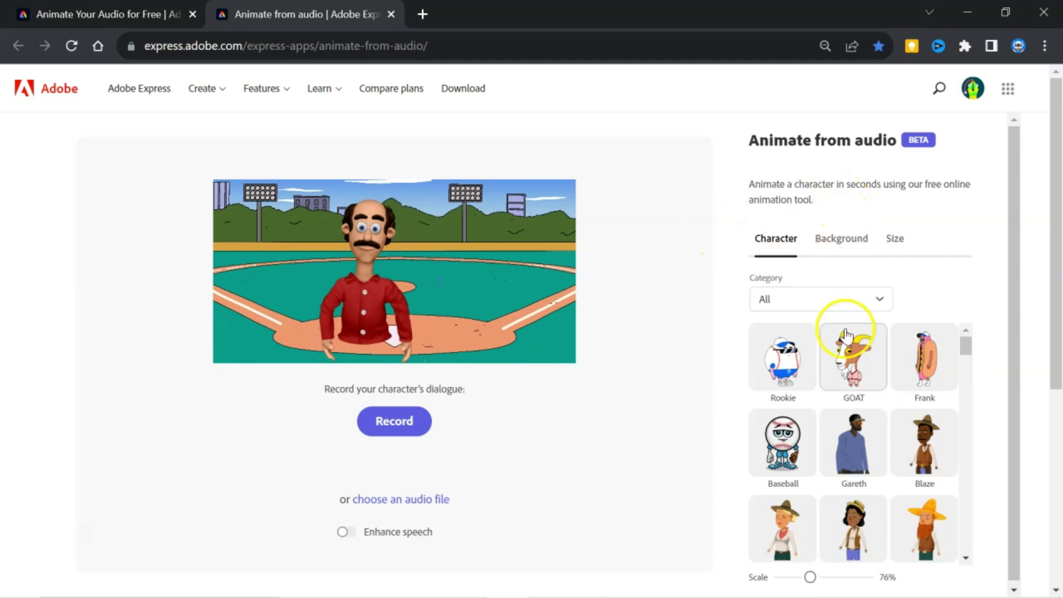
{"action": "scroll", "coordinate": [844, 411], "scroll_direction": "down", "scroll_amount": 1}
{"action": "scroll", "coordinate": [844, 411], "scroll_direction": "down", "scroll_amount": 3}
{"action": "scroll", "coordinate": [843, 411], "scroll_direction": "down", "scroll_amount": 2}
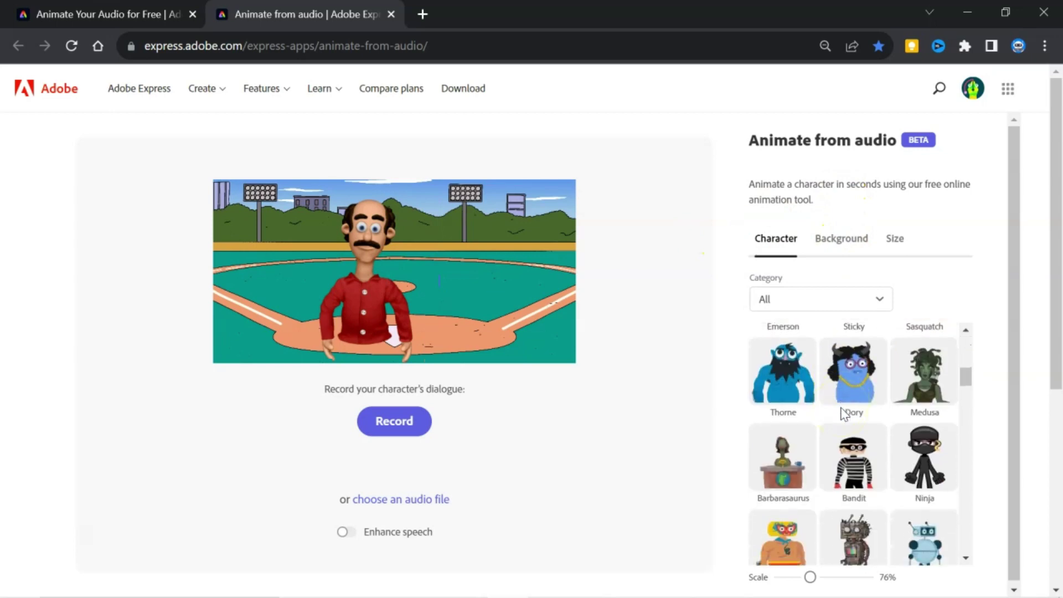
{"action": "scroll", "coordinate": [843, 411], "scroll_direction": "down", "scroll_amount": 3}
{"action": "scroll", "coordinate": [844, 411], "scroll_direction": "down", "scroll_amount": 3}
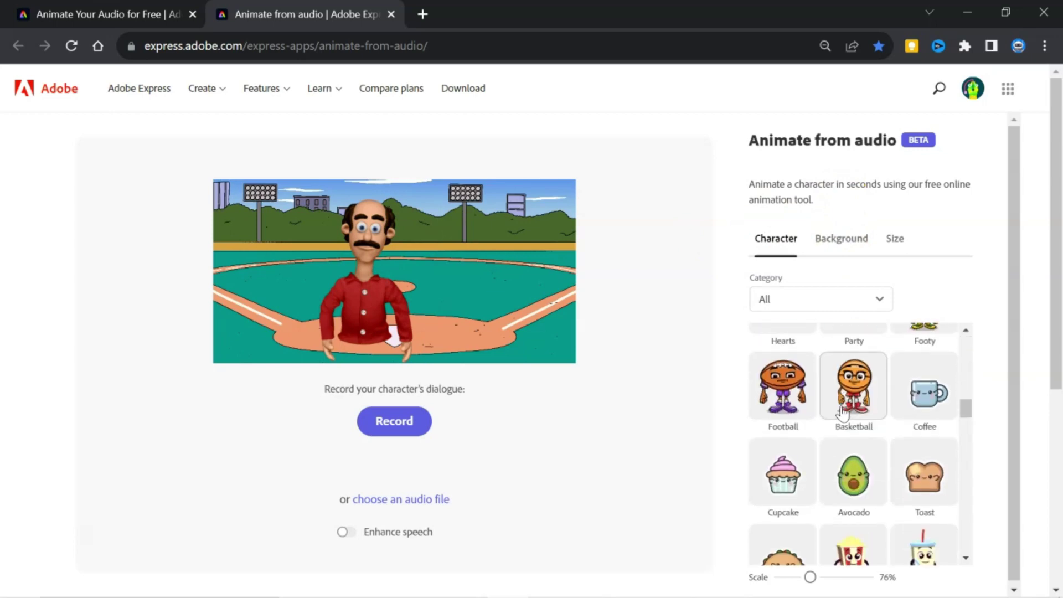
{"action": "left_click", "coordinate": [880, 301]}
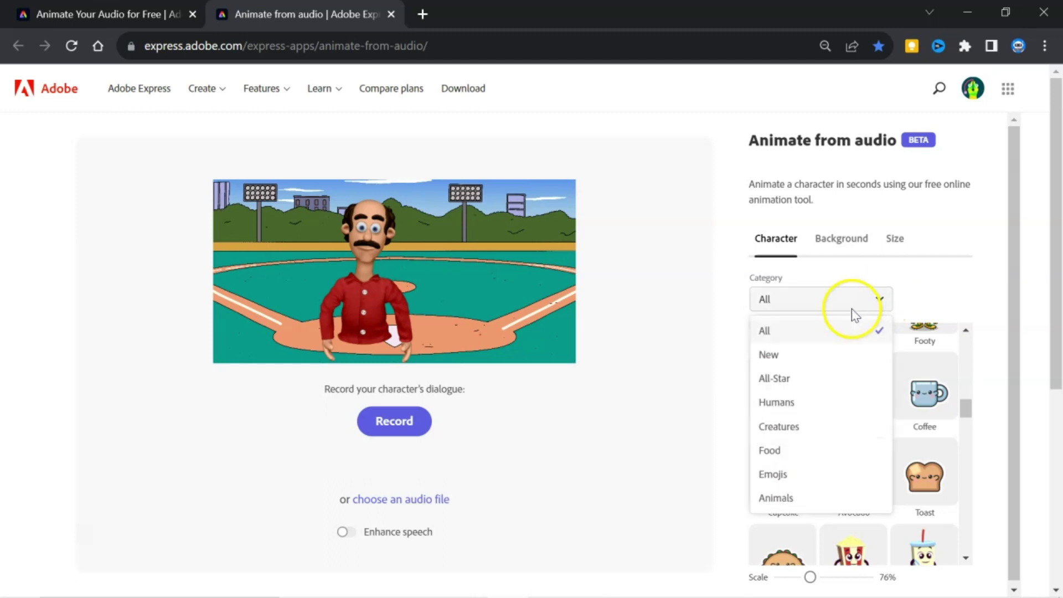
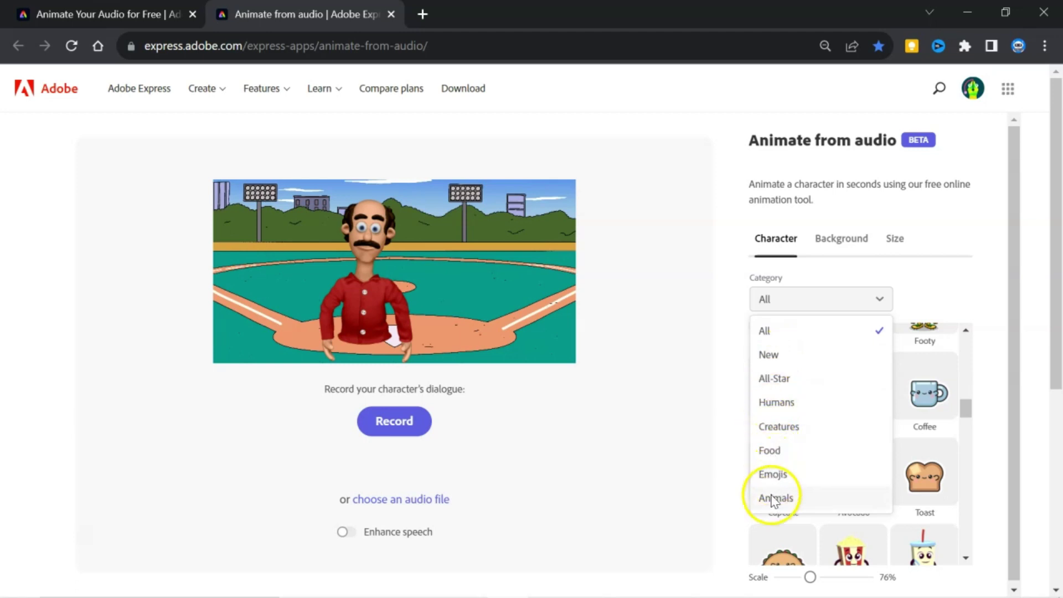
- Keep All categories, try the Pat character, and move it right on the field
{"action": "left_click", "coordinate": [989, 370]}
{"action": "scroll", "coordinate": [864, 424], "scroll_direction": "down", "scroll_amount": 3}
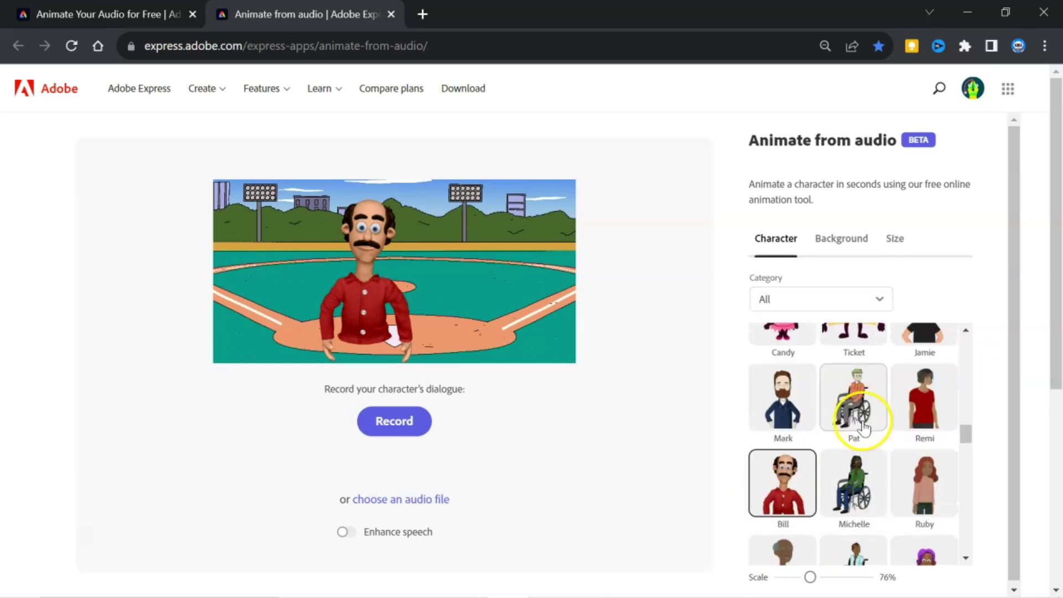
{"action": "scroll", "coordinate": [869, 465], "scroll_direction": "up", "scroll_amount": 2}
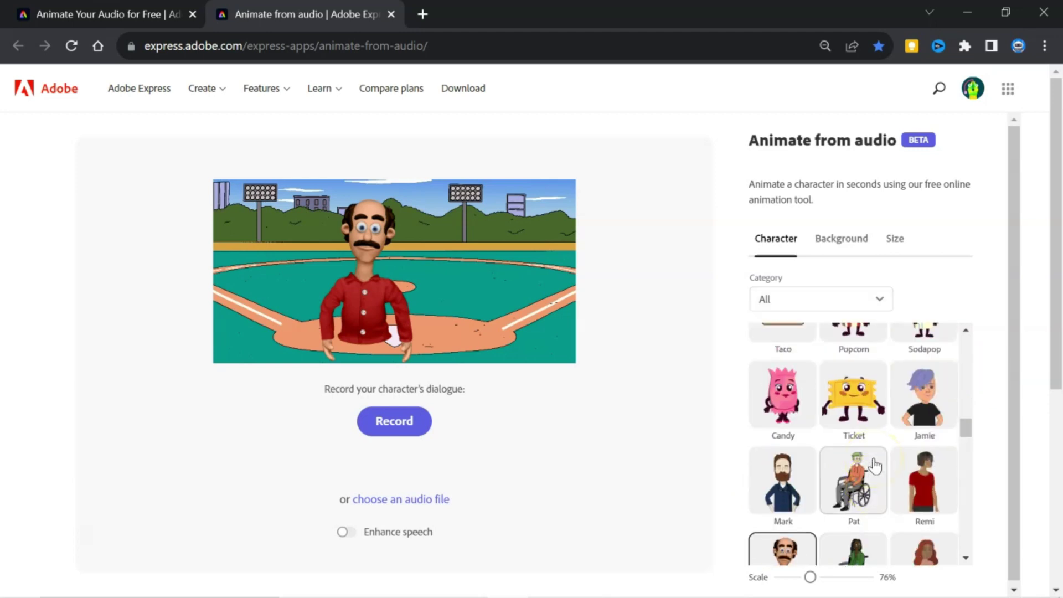
{"action": "left_click", "coordinate": [859, 476]}
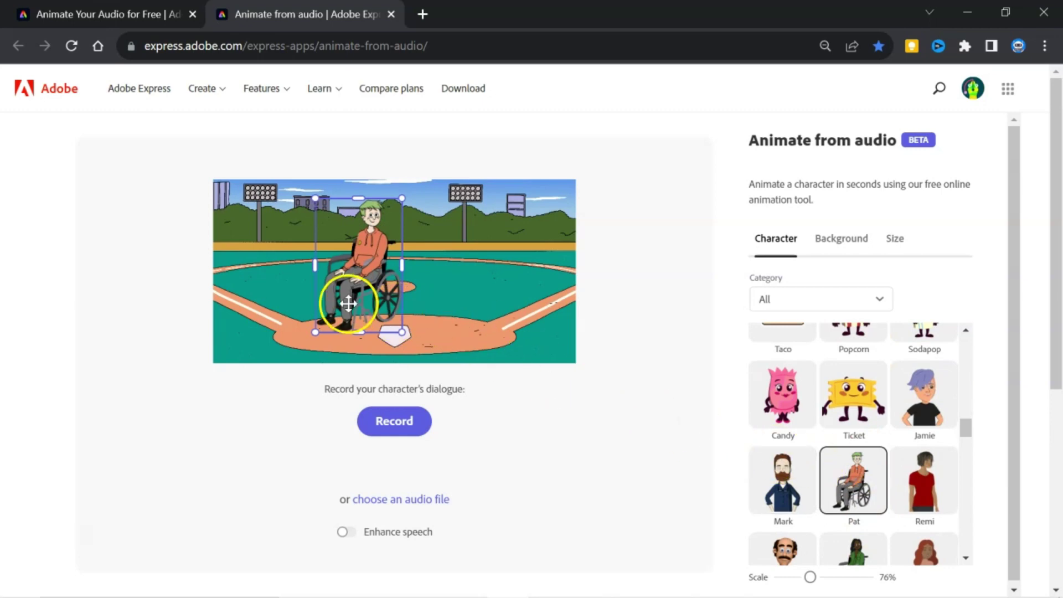
{"action": "left_click_drag", "start_coordinate": [349, 297], "coordinate": [463, 291]}
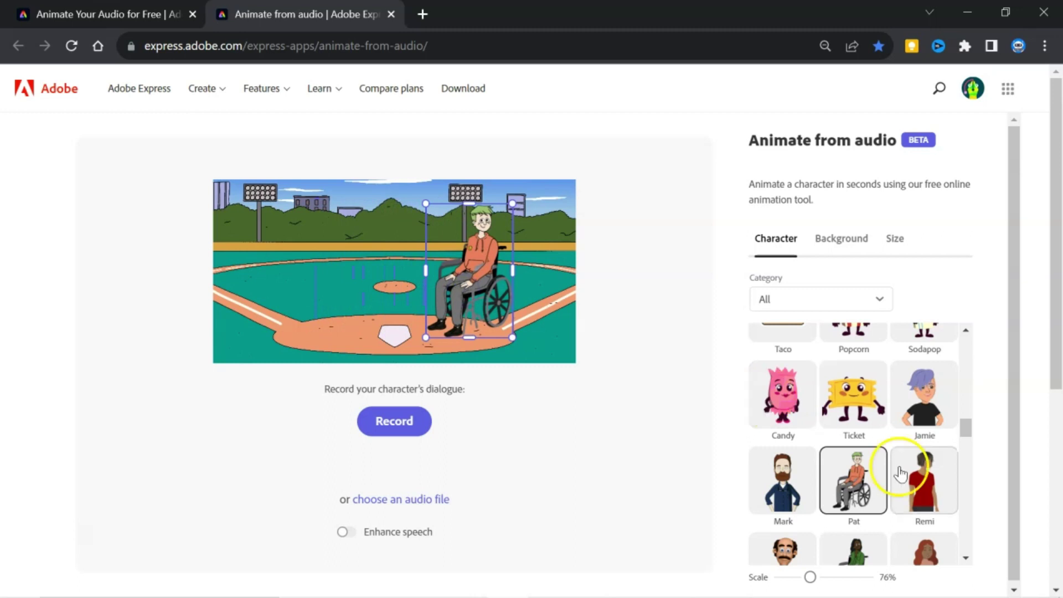
{"action": "scroll", "coordinate": [885, 475], "scroll_direction": "down", "scroll_amount": 2}
{"action": "scroll", "coordinate": [887, 475], "scroll_direction": "down", "scroll_amount": 2}
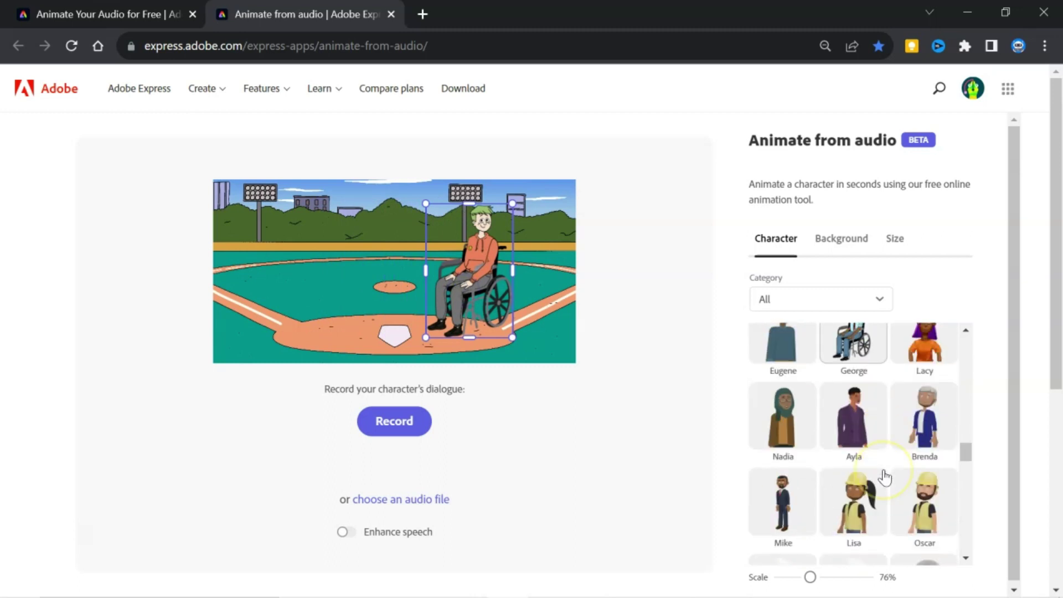
{"action": "scroll", "coordinate": [886, 476], "scroll_direction": "down", "scroll_amount": 1}
{"action": "scroll", "coordinate": [887, 475], "scroll_direction": "down", "scroll_amount": 1}
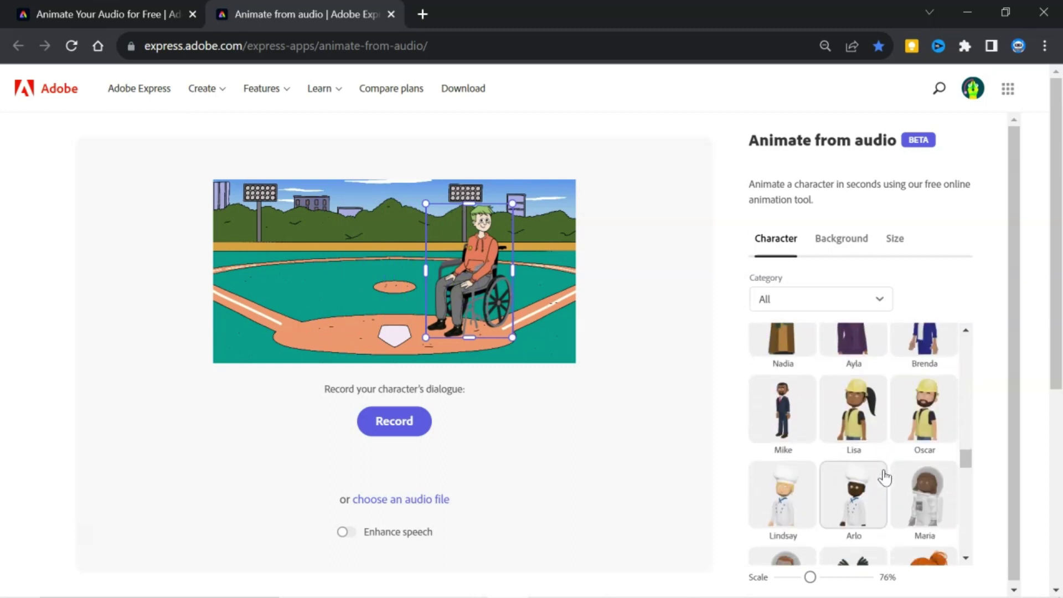
{"action": "scroll", "coordinate": [886, 475], "scroll_direction": "down", "scroll_amount": 2}
{"action": "scroll", "coordinate": [886, 475], "scroll_direction": "down", "scroll_amount": 2}
{"action": "scroll", "coordinate": [885, 476], "scroll_direction": "down", "scroll_amount": 2}
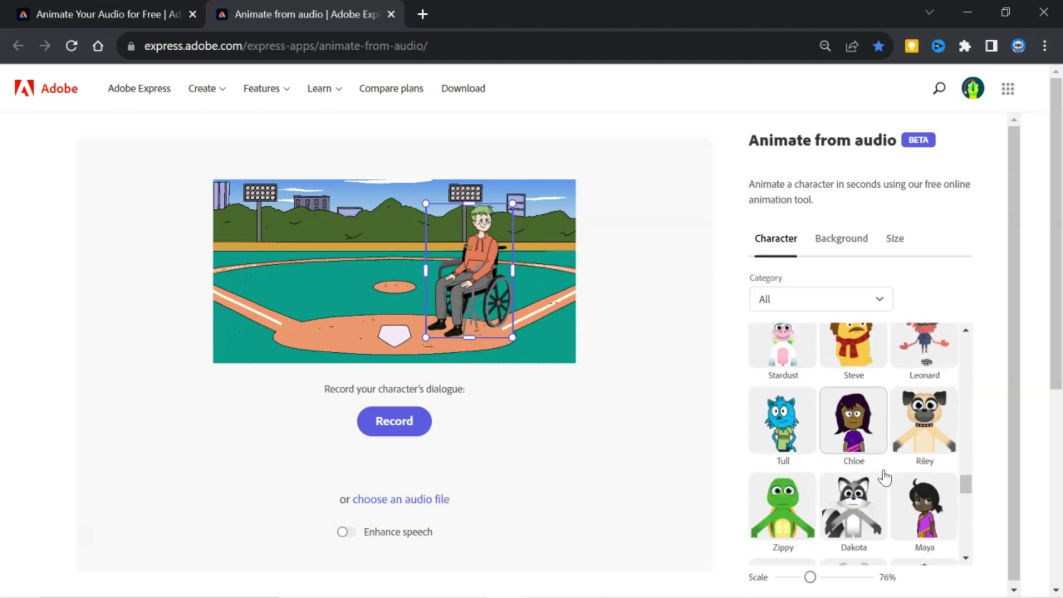
{"action": "scroll", "coordinate": [886, 475], "scroll_direction": "down", "scroll_amount": 1}
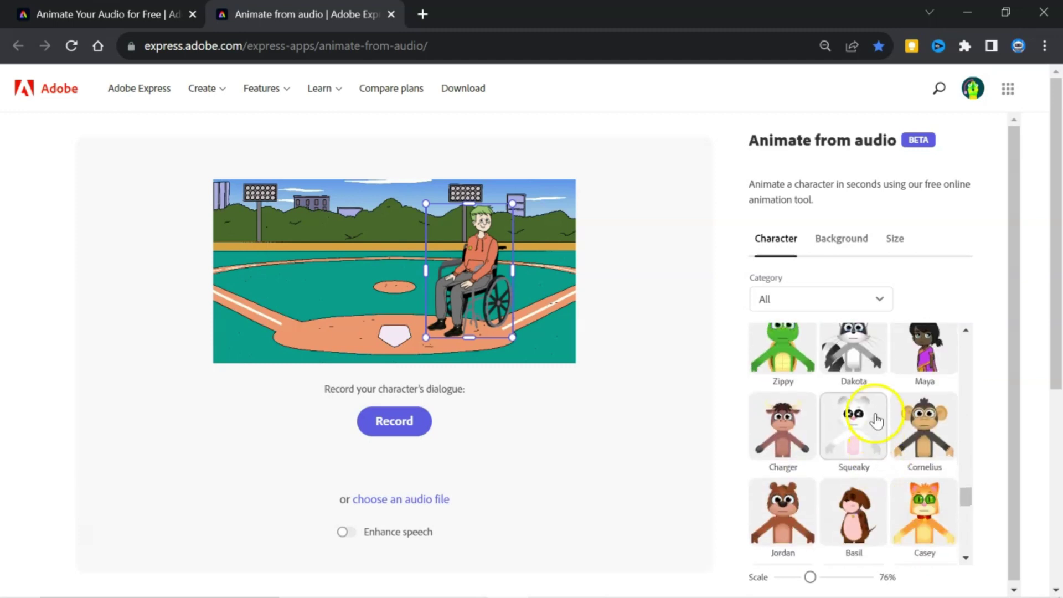
- Switch to the Dakota raccoon, shrink it to about 55%, and shift it right
{"action": "left_click", "coordinate": [859, 432]}
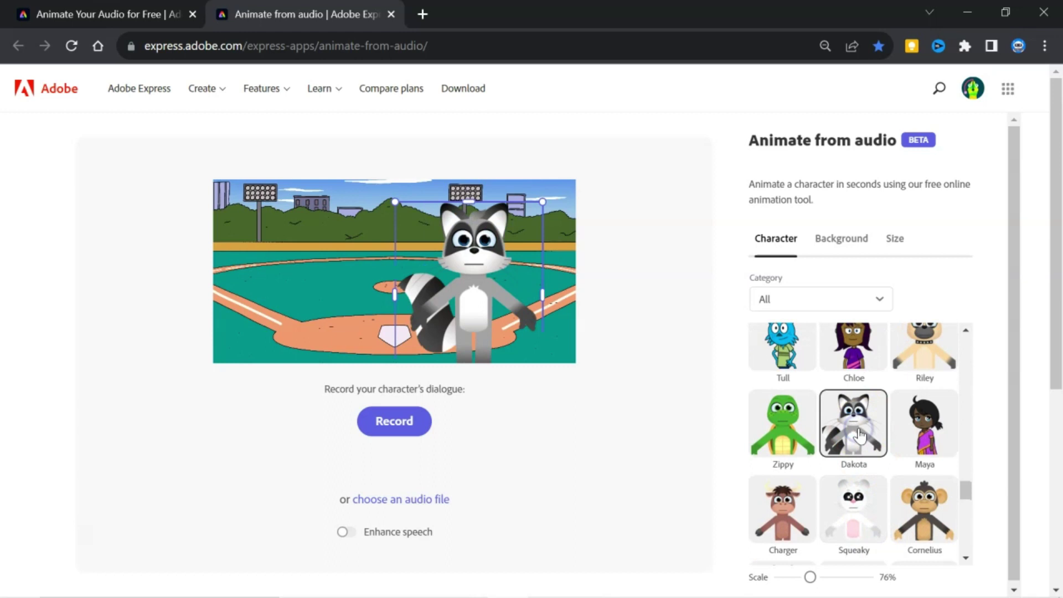
{"action": "left_click_drag", "start_coordinate": [503, 256], "coordinate": [517, 245]}
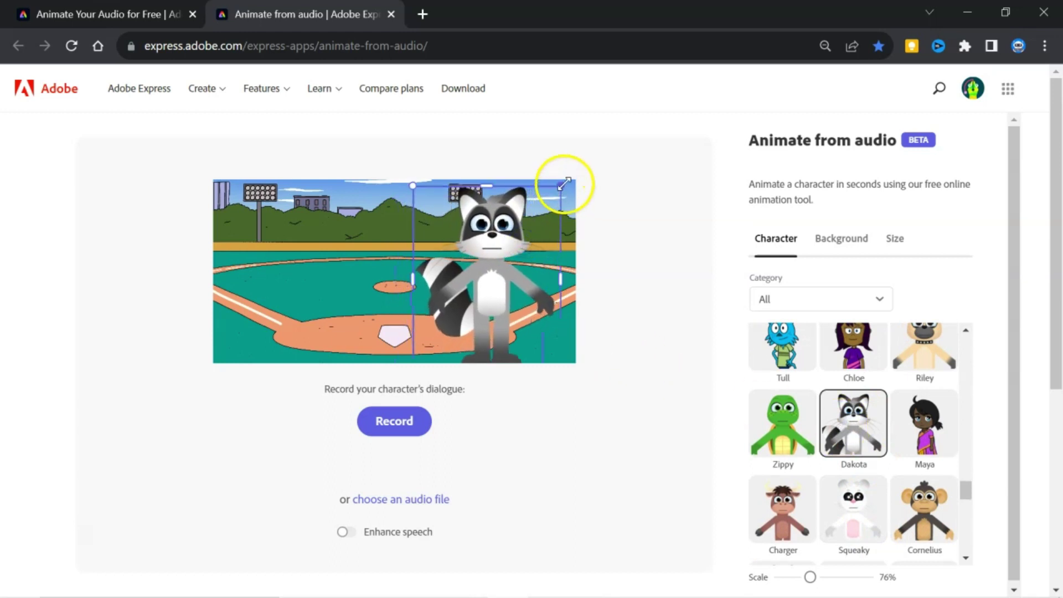
{"action": "left_click_drag", "start_coordinate": [558, 193], "coordinate": [515, 228]}
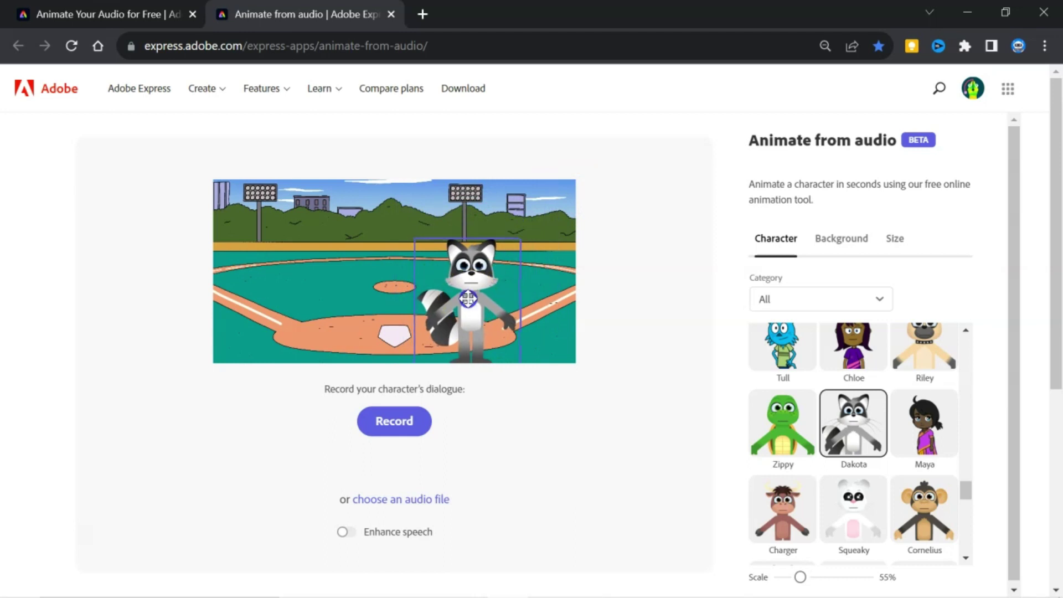
{"action": "left_click_drag", "start_coordinate": [469, 282], "coordinate": [508, 285]}
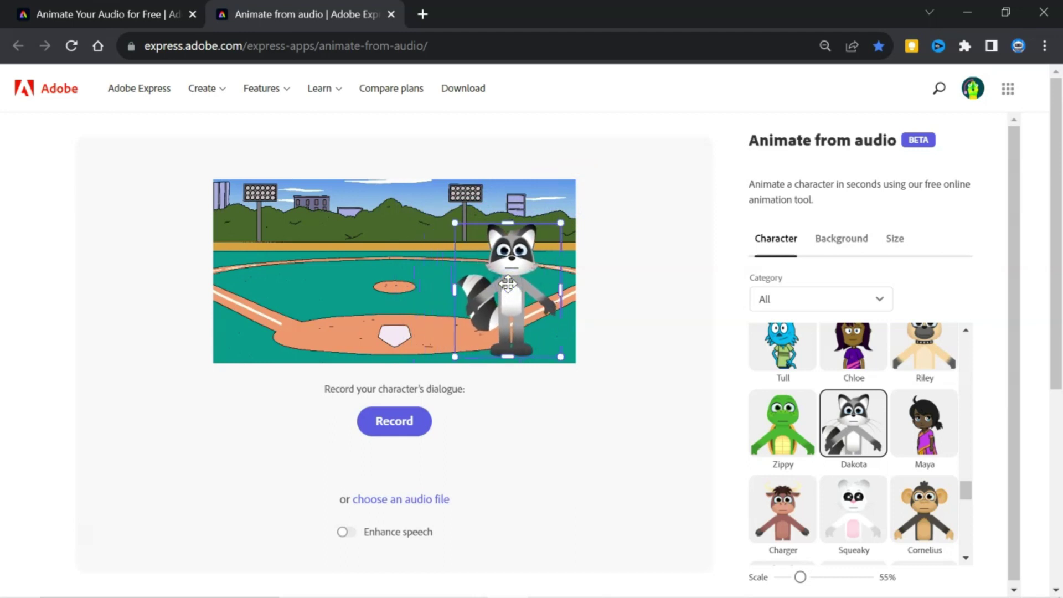
- Set a custom green #49D534 background and centre the Dakota raccoon on it
{"action": "left_click", "coordinate": [842, 239]}
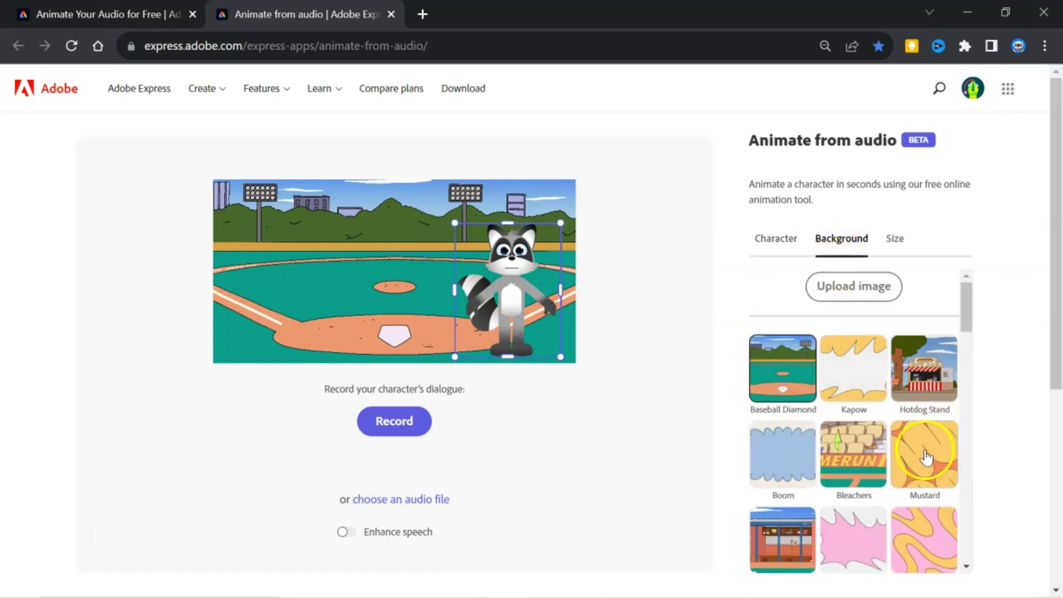
{"action": "scroll", "coordinate": [926, 455], "scroll_direction": "down", "scroll_amount": 1}
{"action": "scroll", "coordinate": [927, 455], "scroll_direction": "down", "scroll_amount": 3}
{"action": "scroll", "coordinate": [926, 455], "scroll_direction": "down", "scroll_amount": 2}
{"action": "scroll", "coordinate": [925, 455], "scroll_direction": "down", "scroll_amount": 2}
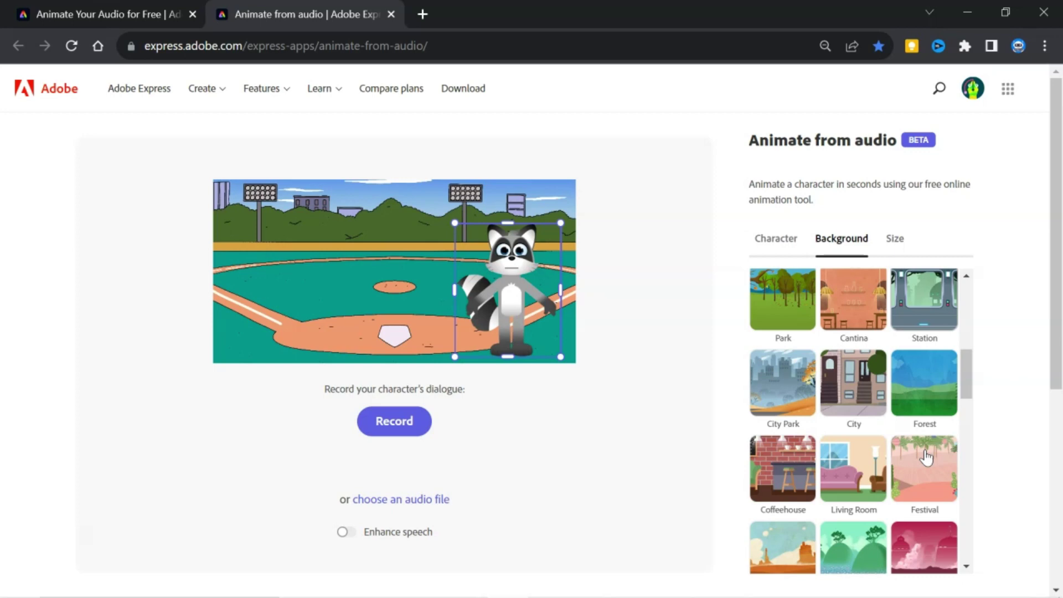
{"action": "scroll", "coordinate": [926, 456], "scroll_direction": "down", "scroll_amount": 2}
{"action": "scroll", "coordinate": [926, 455], "scroll_direction": "down", "scroll_amount": 1}
{"action": "scroll", "coordinate": [925, 456], "scroll_direction": "down", "scroll_amount": 3}
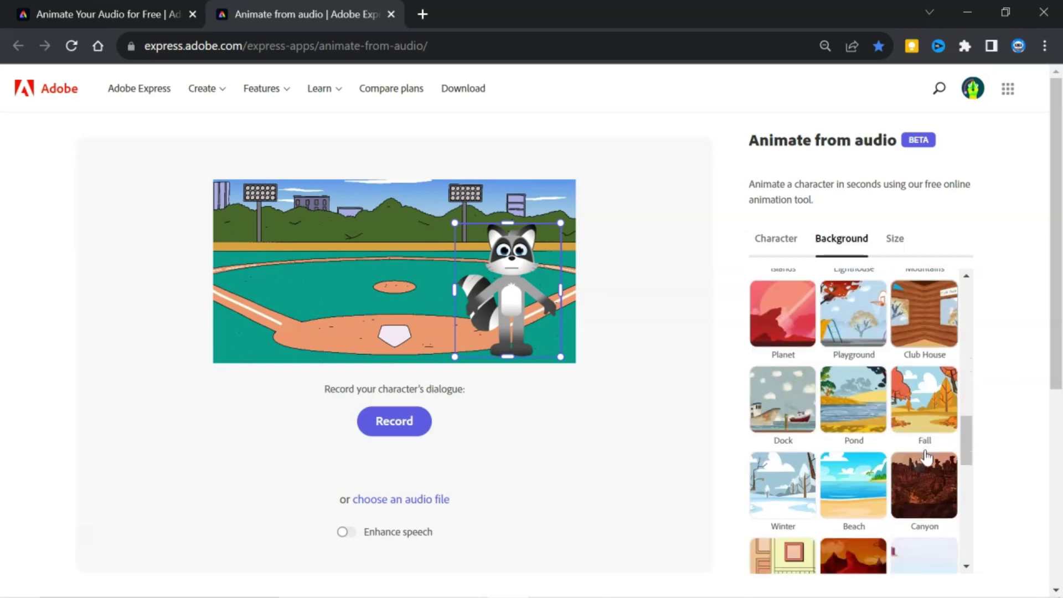
{"action": "scroll", "coordinate": [925, 455], "scroll_direction": "down", "scroll_amount": 2}
{"action": "scroll", "coordinate": [926, 455], "scroll_direction": "down", "scroll_amount": 2}
{"action": "scroll", "coordinate": [925, 455], "scroll_direction": "down", "scroll_amount": 2}
{"action": "scroll", "coordinate": [925, 450], "scroll_direction": "down", "scroll_amount": 3}
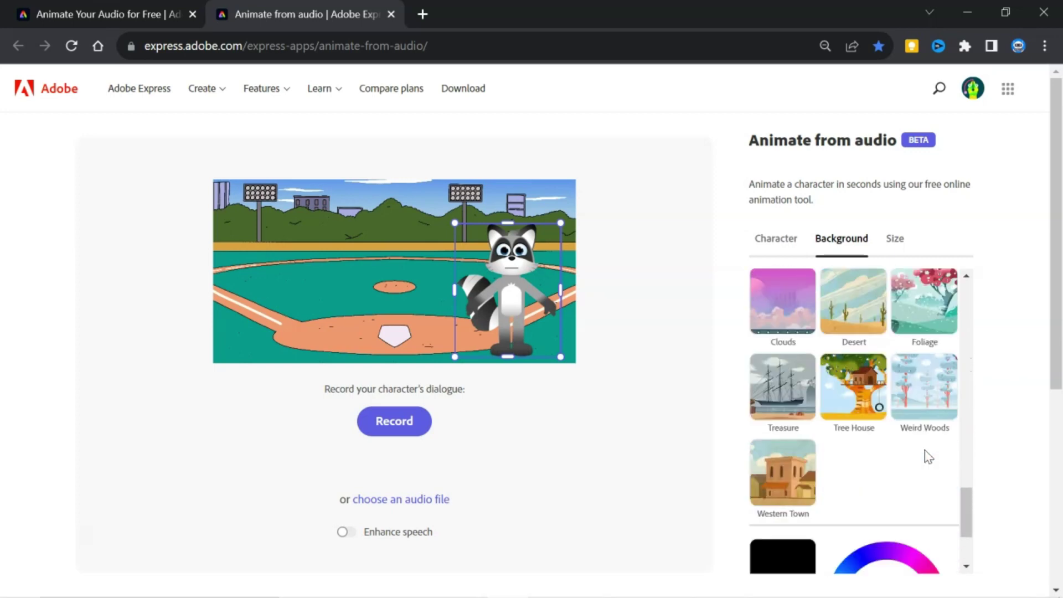
{"action": "scroll", "coordinate": [925, 449], "scroll_direction": "down", "scroll_amount": 3}
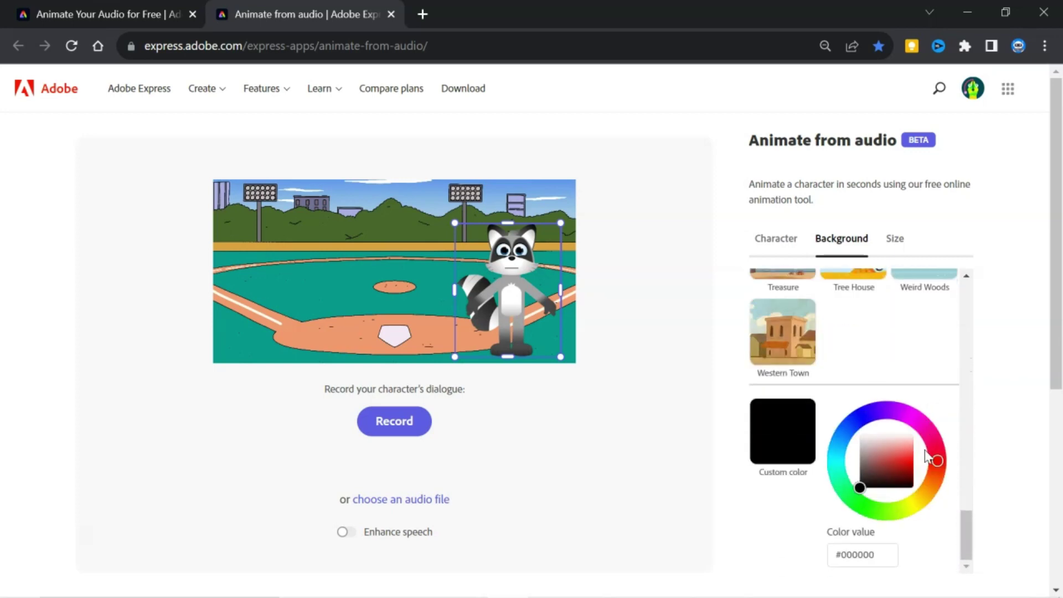
{"action": "left_click", "coordinate": [873, 513]}
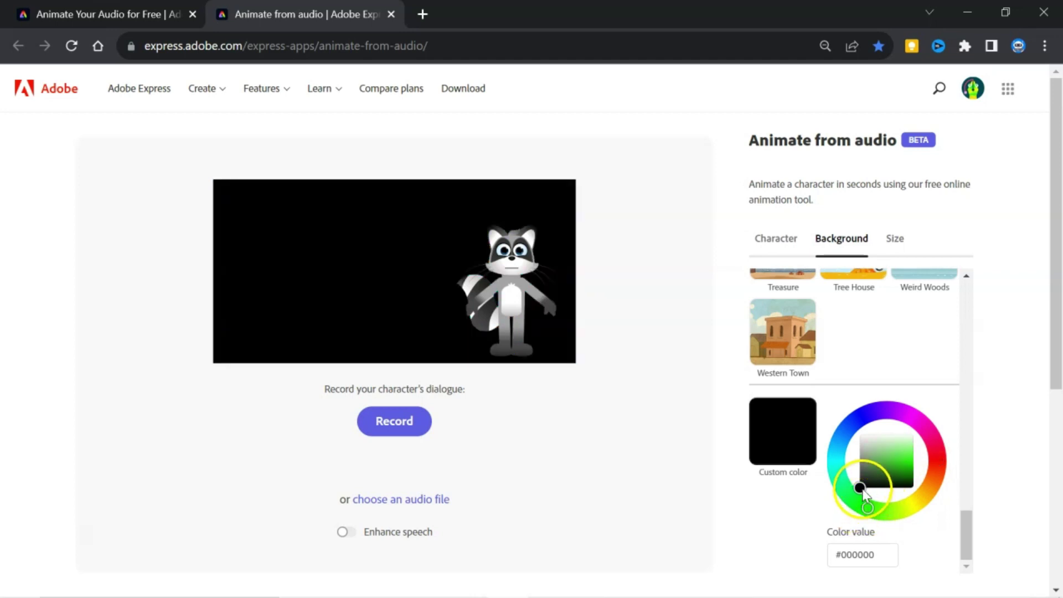
{"action": "left_click_drag", "start_coordinate": [865, 487], "coordinate": [897, 460]}
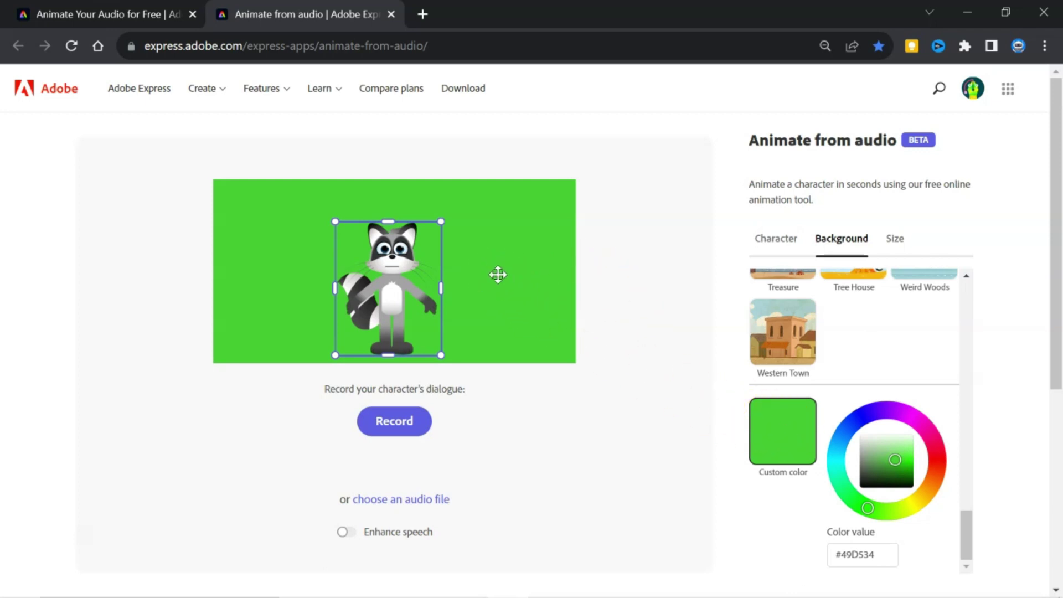
{"action": "left_click", "coordinate": [392, 280]}
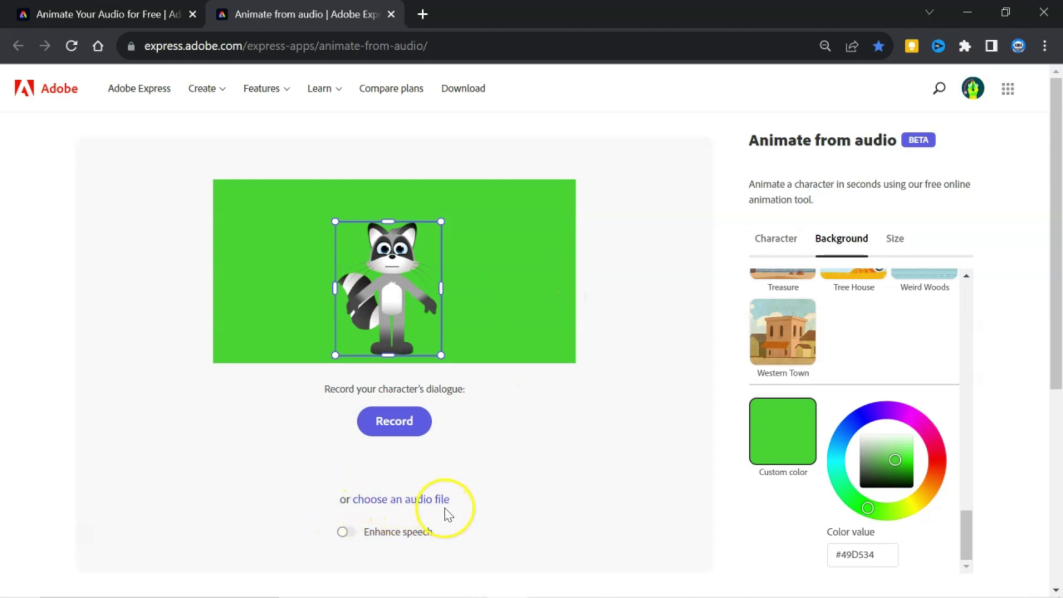
- Record the raccoon's dialogue with microphone access allowed, then finish to generate the animation
{"action": "left_click", "coordinate": [398, 425]}
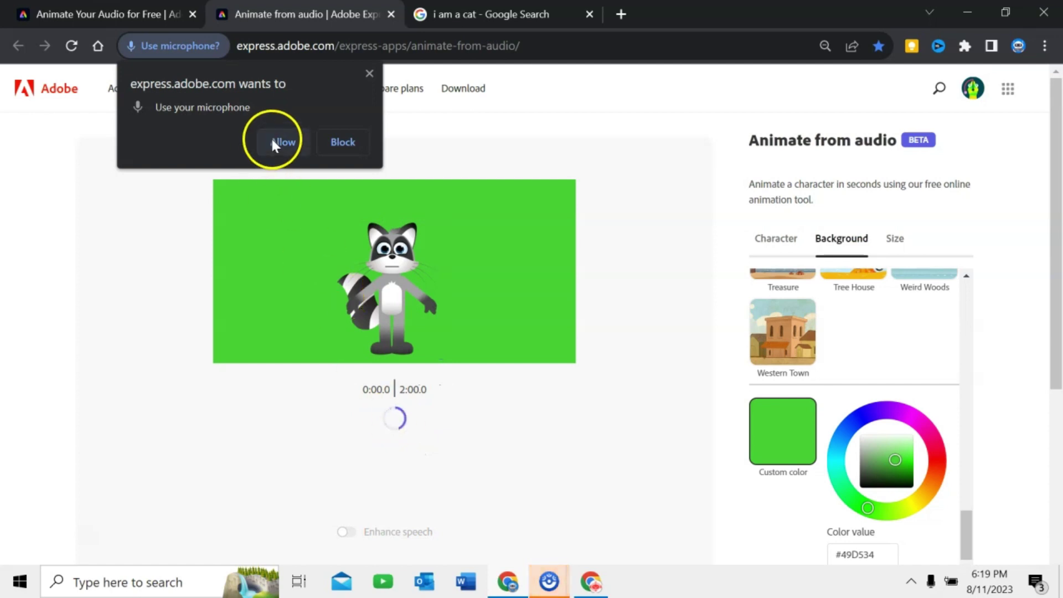
{"action": "left_click", "coordinate": [275, 141]}
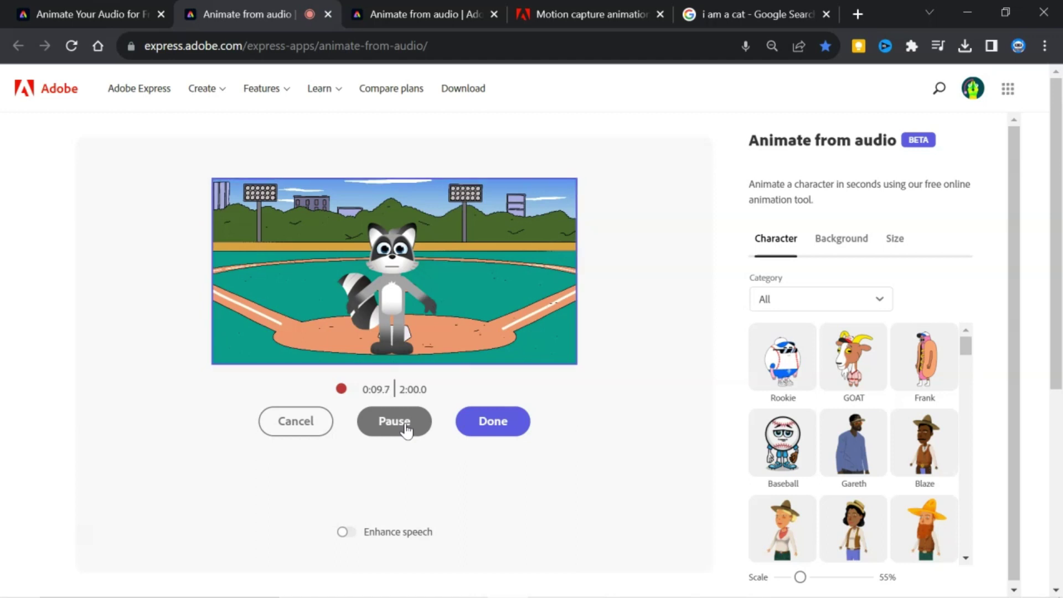
{"action": "left_click", "coordinate": [493, 421]}
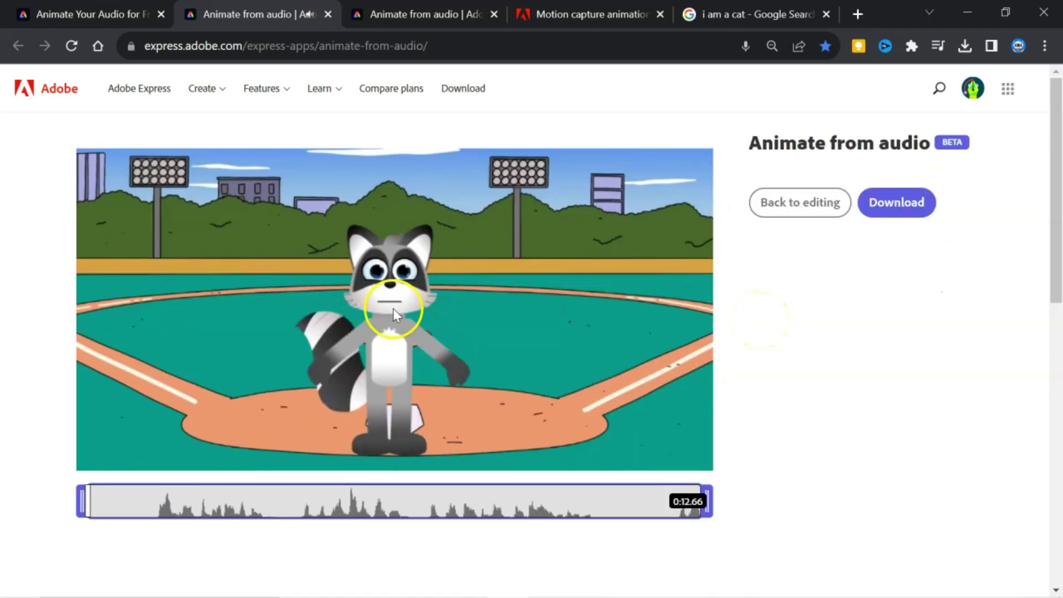
- Play the generated raccoon animation preview and download the video
{"action": "left_click", "coordinate": [393, 308]}
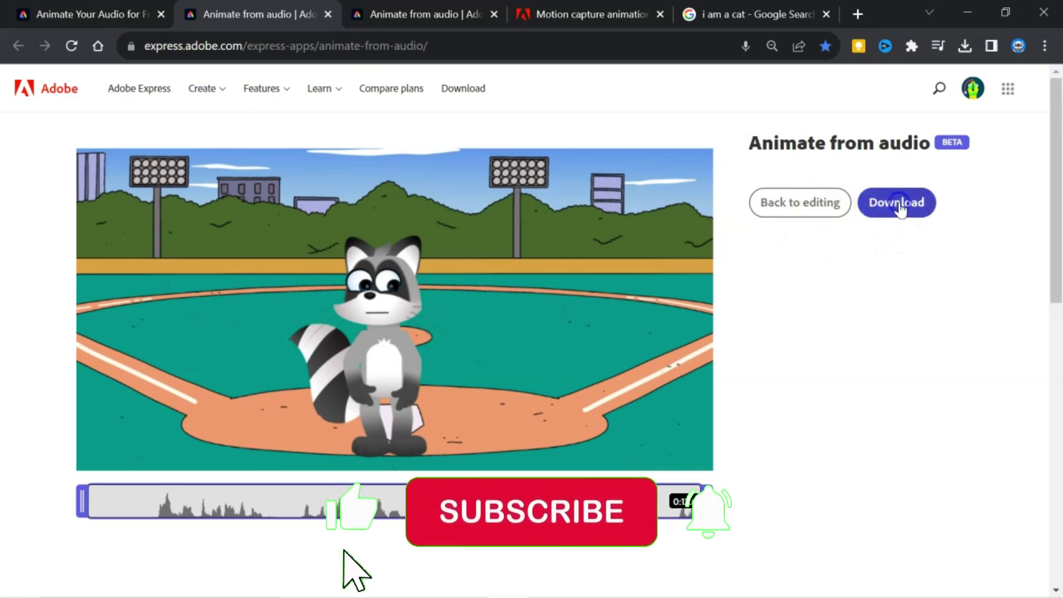
{"action": "left_click", "coordinate": [901, 206]}
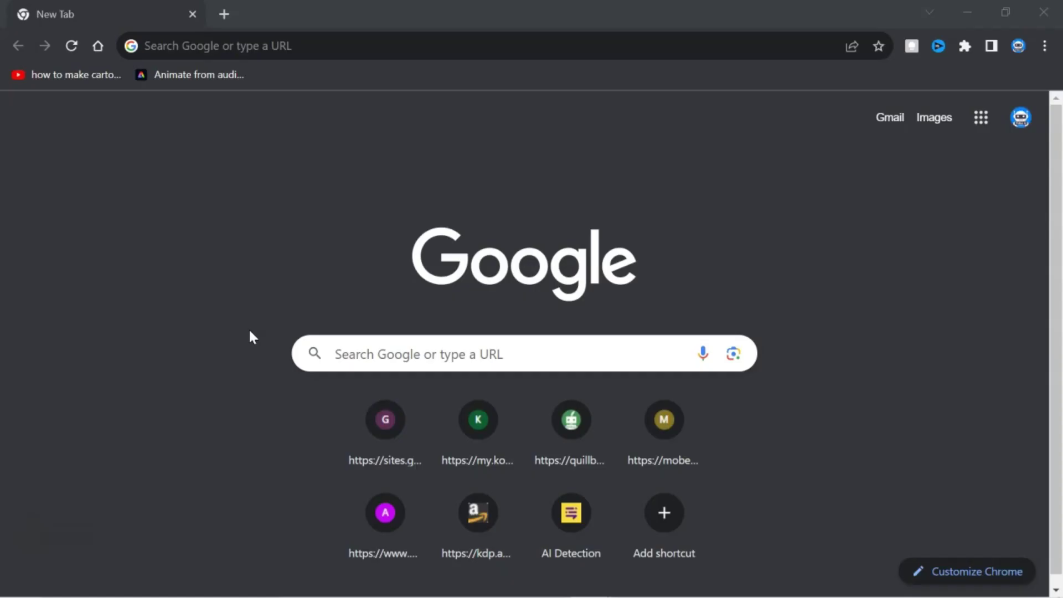
- Search Google for 'Pexels' and go to the Pexels website
{"action": "left_click", "coordinate": [391, 352]}
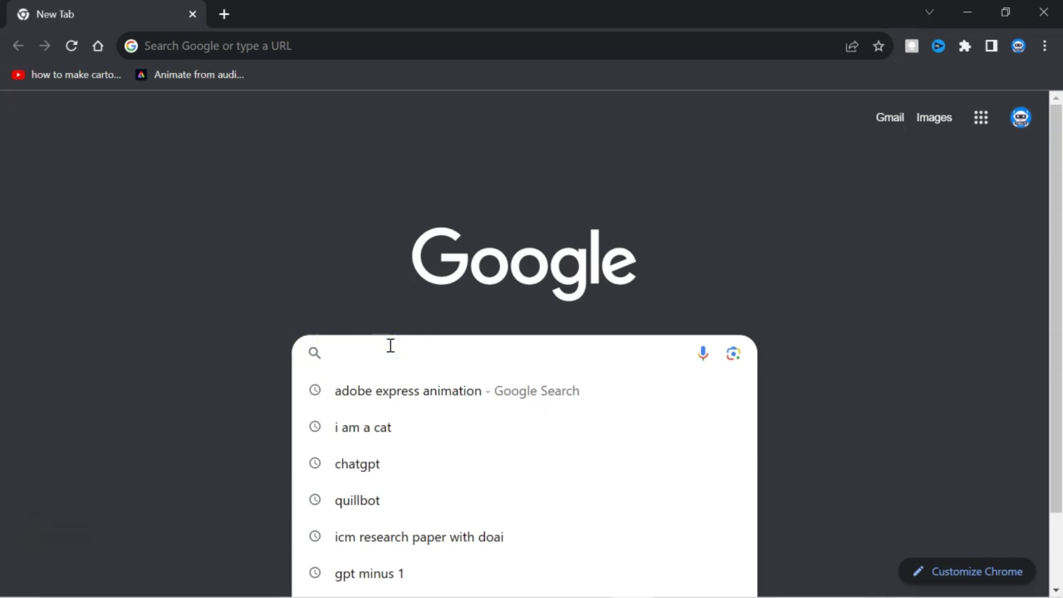
{"action": "type", "text": "Pexe"}
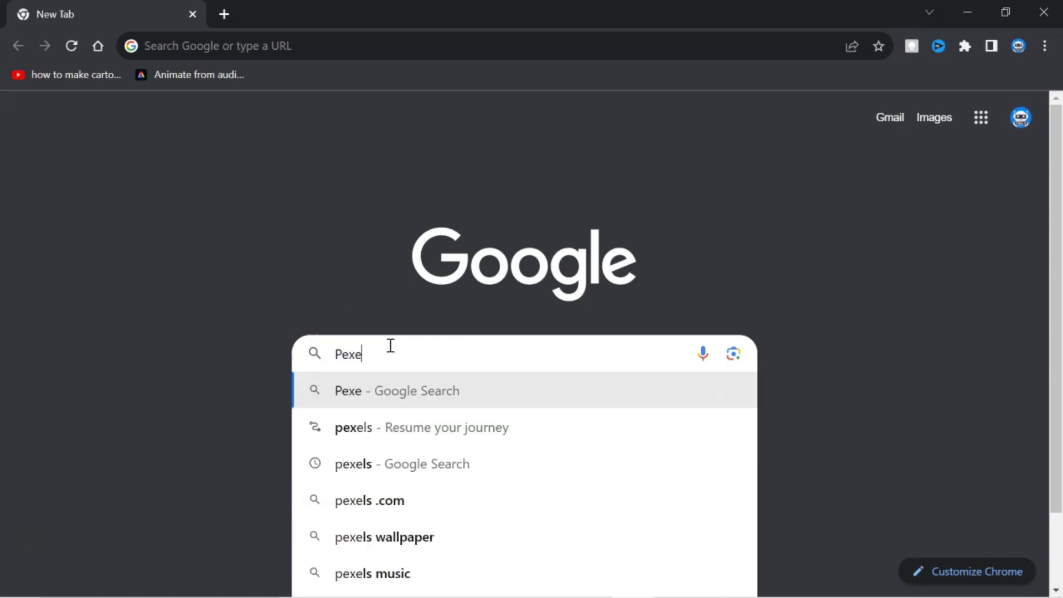
{"action": "type", "text": "ls"}
{"action": "key", "text": "Return"}
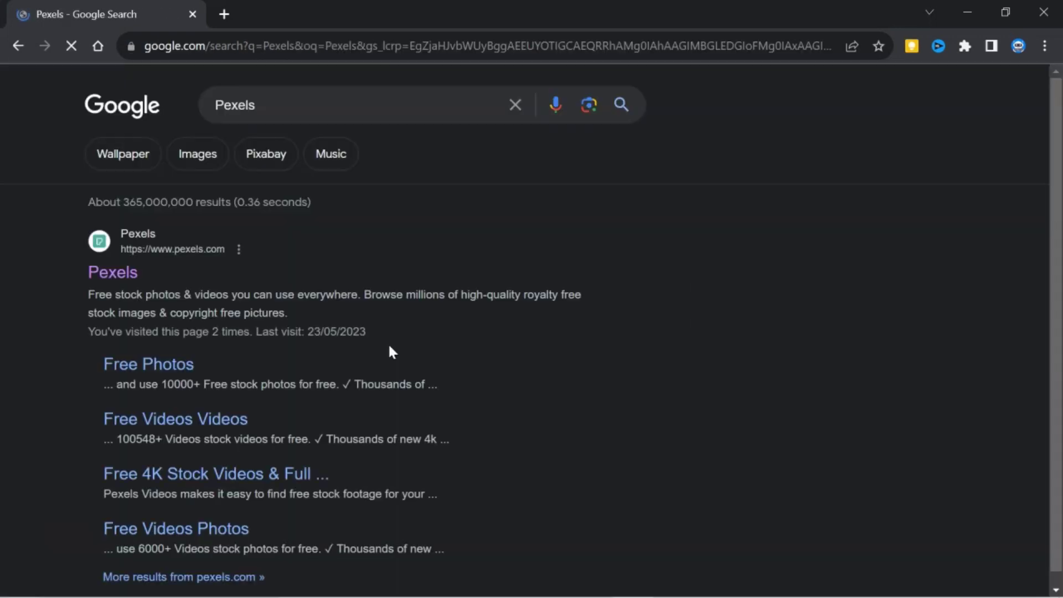
{"action": "left_click", "coordinate": [103, 277]}
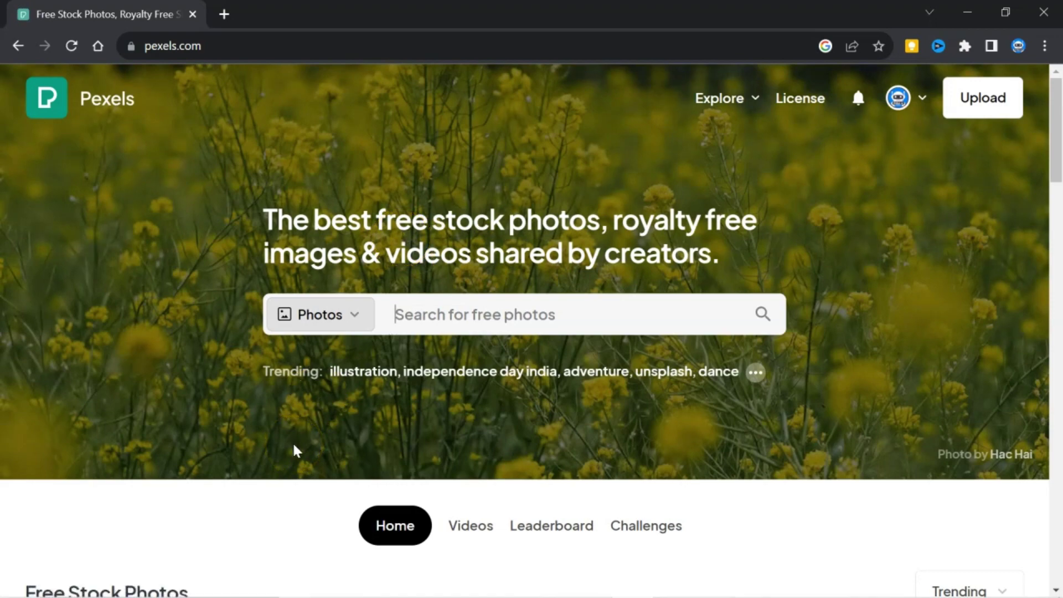
{"action": "scroll", "coordinate": [293, 441], "scroll_direction": "down", "scroll_amount": 4}
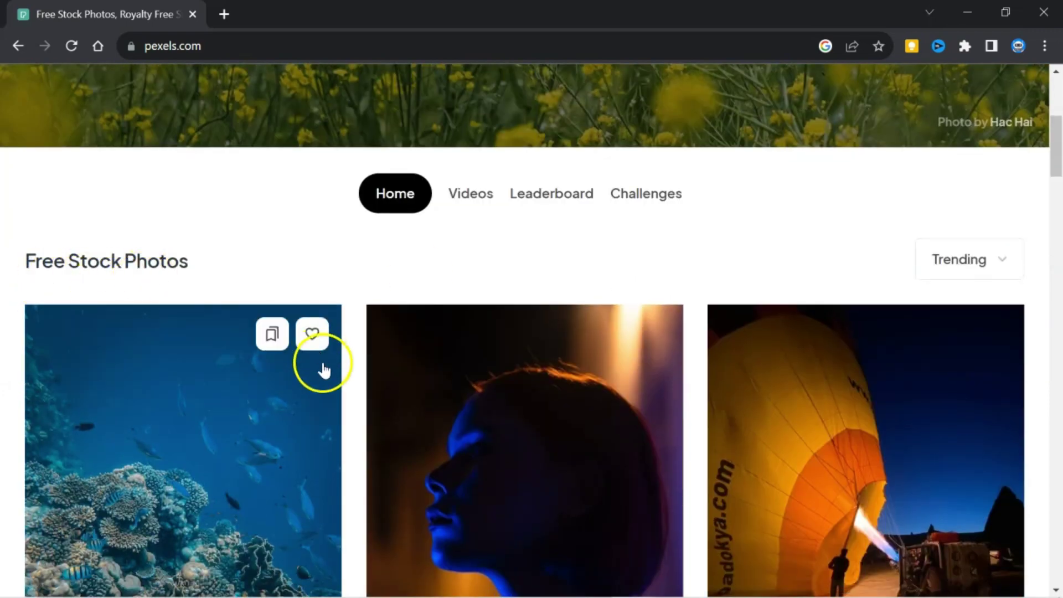
{"action": "scroll", "coordinate": [323, 365], "scroll_direction": "down", "scroll_amount": 4}
{"action": "scroll", "coordinate": [322, 366], "scroll_direction": "down", "scroll_amount": 4}
{"action": "scroll", "coordinate": [323, 371], "scroll_direction": "down", "scroll_amount": 4}
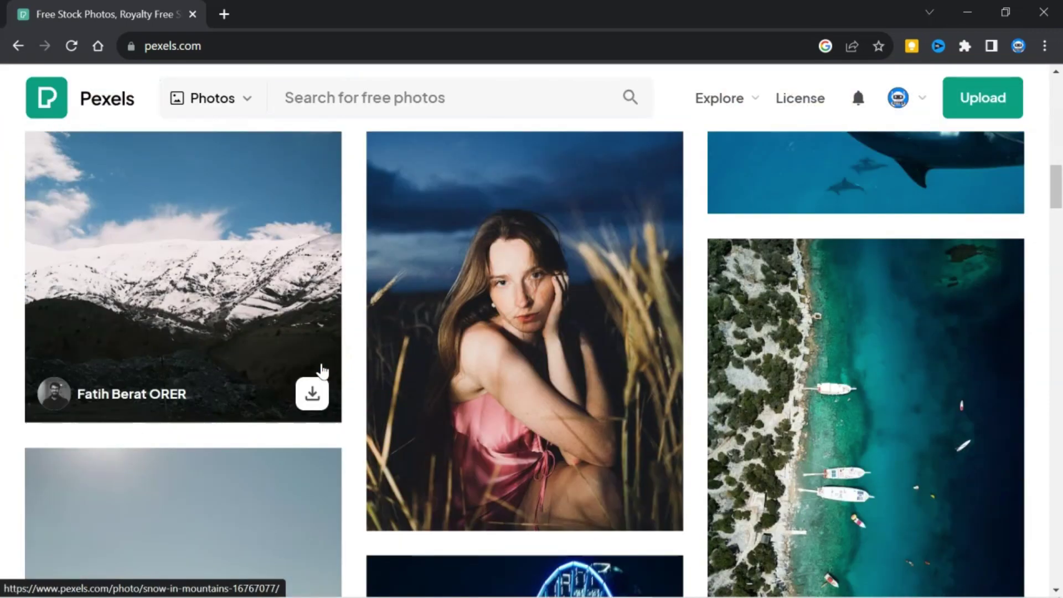
{"action": "scroll", "coordinate": [322, 371], "scroll_direction": "down", "scroll_amount": 4}
{"action": "scroll", "coordinate": [322, 371], "scroll_direction": "down", "scroll_amount": 4}
{"action": "scroll", "coordinate": [323, 371], "scroll_direction": "down", "scroll_amount": 4}
{"action": "scroll", "coordinate": [322, 371], "scroll_direction": "down", "scroll_amount": 2}
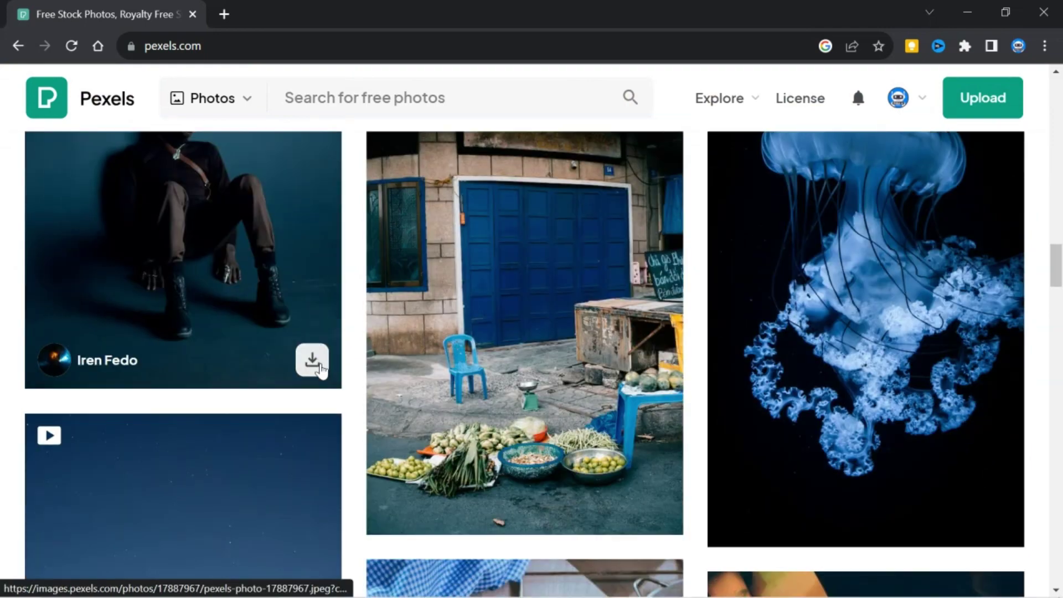
{"action": "scroll", "coordinate": [322, 365], "scroll_direction": "down", "scroll_amount": 5}
{"action": "scroll", "coordinate": [322, 366], "scroll_direction": "down", "scroll_amount": 1}
{"action": "scroll", "coordinate": [323, 365], "scroll_direction": "down", "scroll_amount": 4}
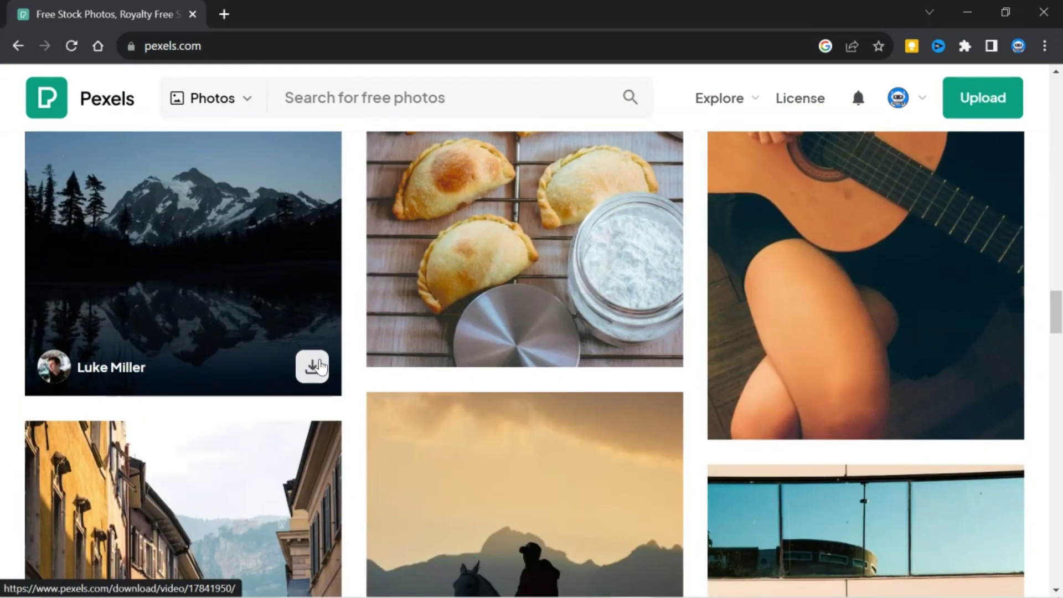
{"action": "scroll", "coordinate": [322, 366], "scroll_direction": "down", "scroll_amount": 4}
{"action": "scroll", "coordinate": [323, 366], "scroll_direction": "up", "scroll_amount": 5}
{"action": "scroll", "coordinate": [322, 366], "scroll_direction": "up", "scroll_amount": 5}
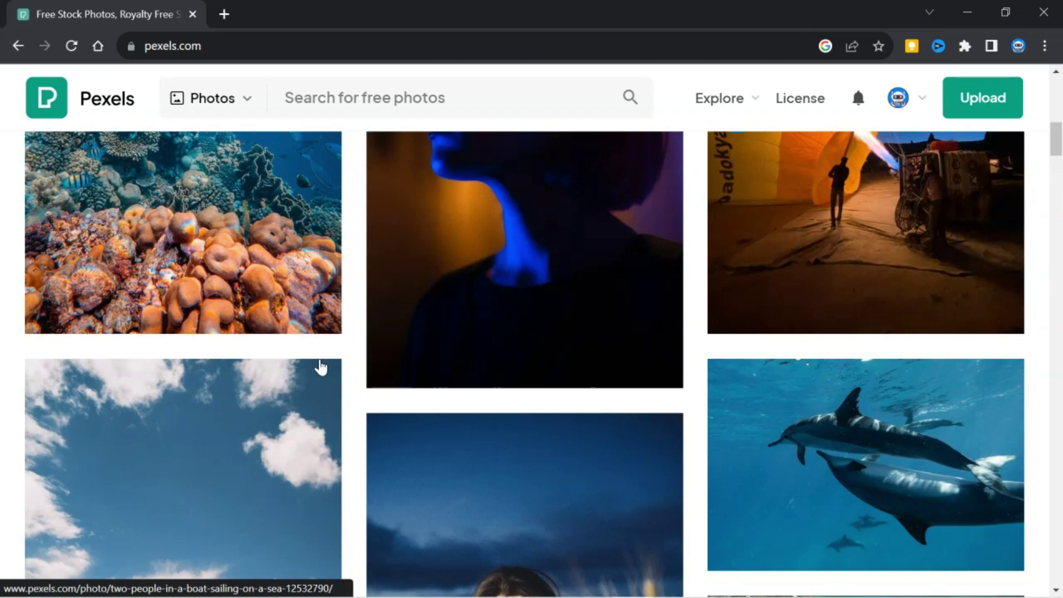
{"action": "scroll", "coordinate": [323, 367], "scroll_direction": "up", "scroll_amount": 5}
{"action": "scroll", "coordinate": [322, 365], "scroll_direction": "up", "scroll_amount": 4}
{"action": "type", "text": "ca"}
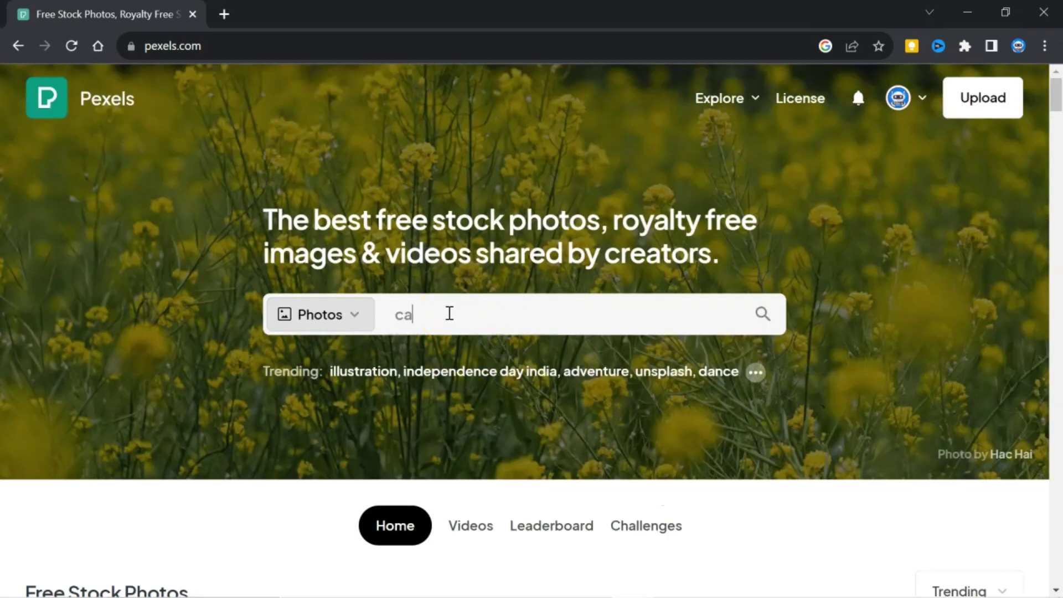
{"action": "type", "text": "t"}
- Search Pexels for 'cat' videos, download the funny cat video, and play it
{"action": "key", "text": "Return"}
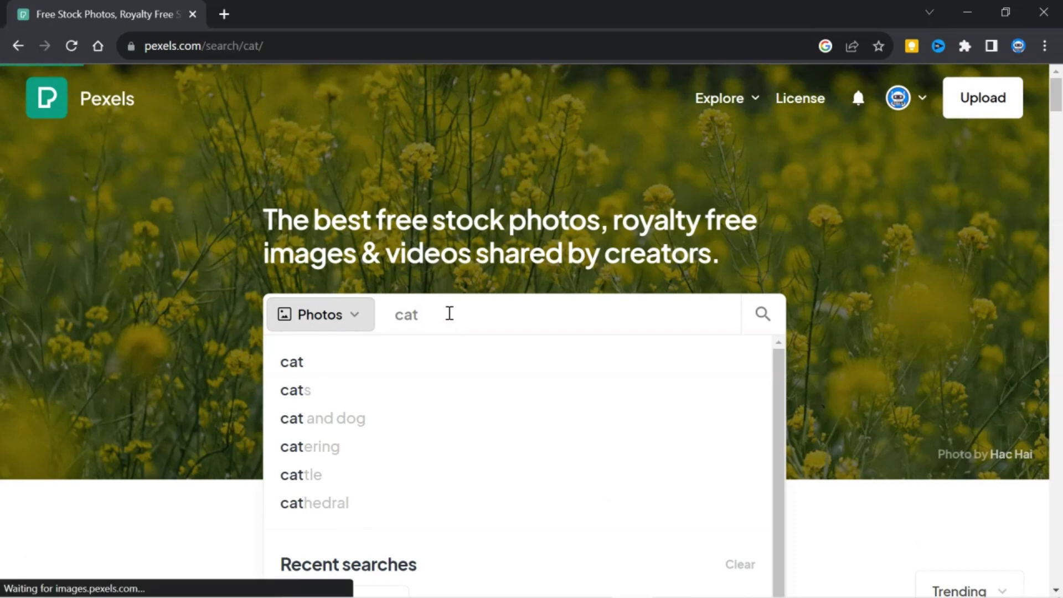
{"action": "left_click", "coordinate": [178, 340]}
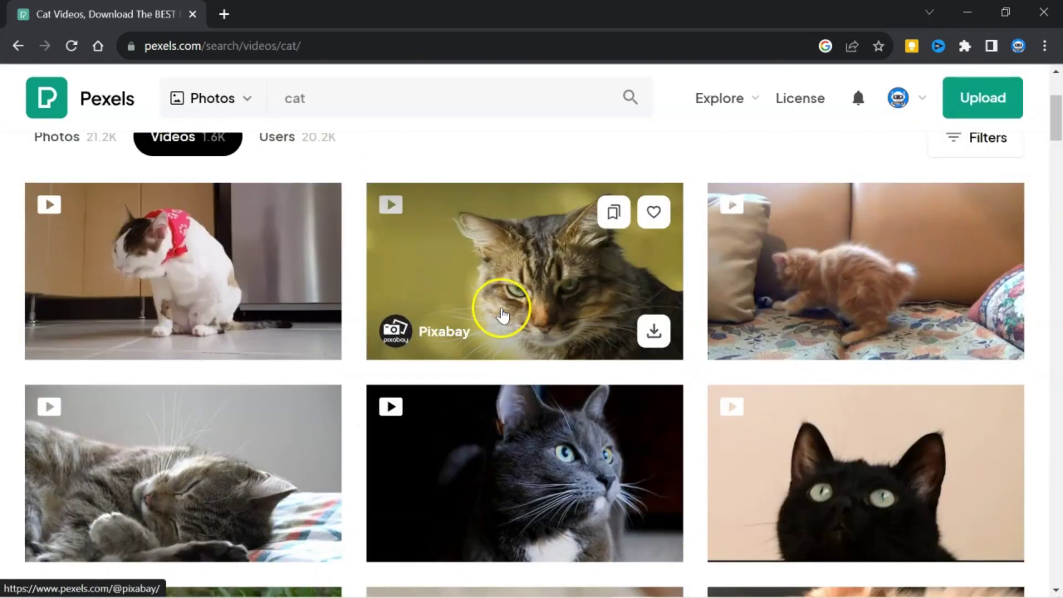
{"action": "scroll", "coordinate": [503, 316], "scroll_direction": "down", "scroll_amount": 1}
{"action": "scroll", "coordinate": [518, 348], "scroll_direction": "down", "scroll_amount": 3}
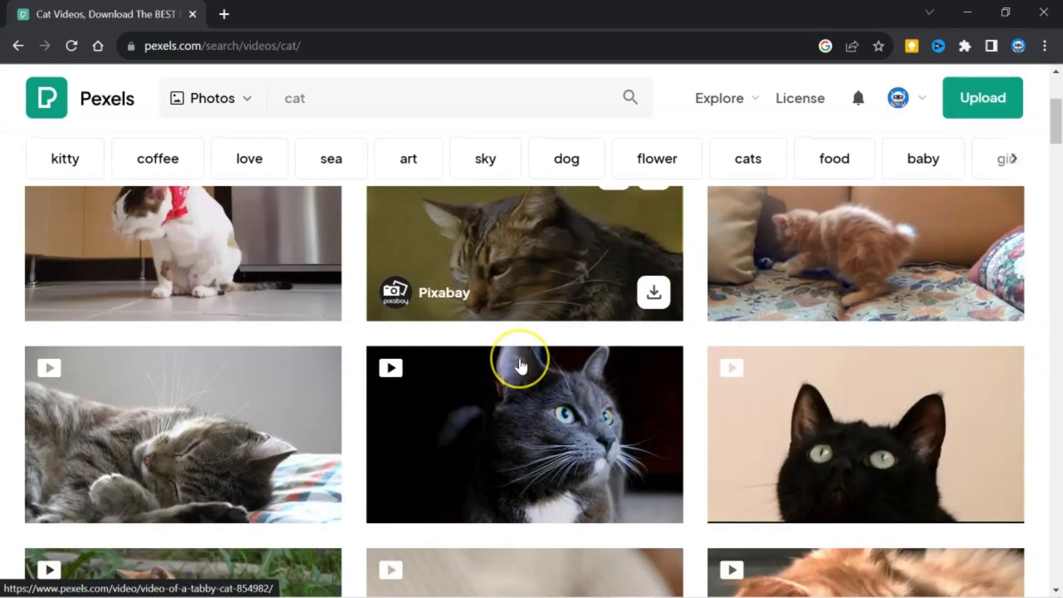
{"action": "scroll", "coordinate": [517, 357], "scroll_direction": "down", "scroll_amount": 2}
{"action": "scroll", "coordinate": [520, 366], "scroll_direction": "down", "scroll_amount": 3}
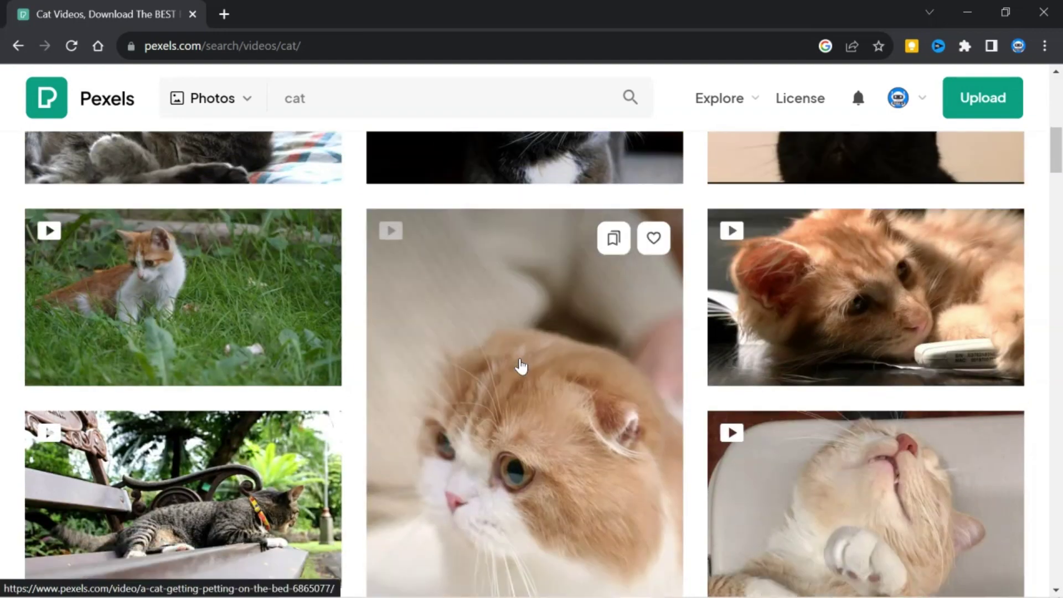
{"action": "scroll", "coordinate": [521, 366], "scroll_direction": "down", "scroll_amount": 5}
{"action": "scroll", "coordinate": [520, 367], "scroll_direction": "down", "scroll_amount": 3}
{"action": "scroll", "coordinate": [521, 365], "scroll_direction": "down", "scroll_amount": 5}
{"action": "left_click", "coordinate": [524, 314]}
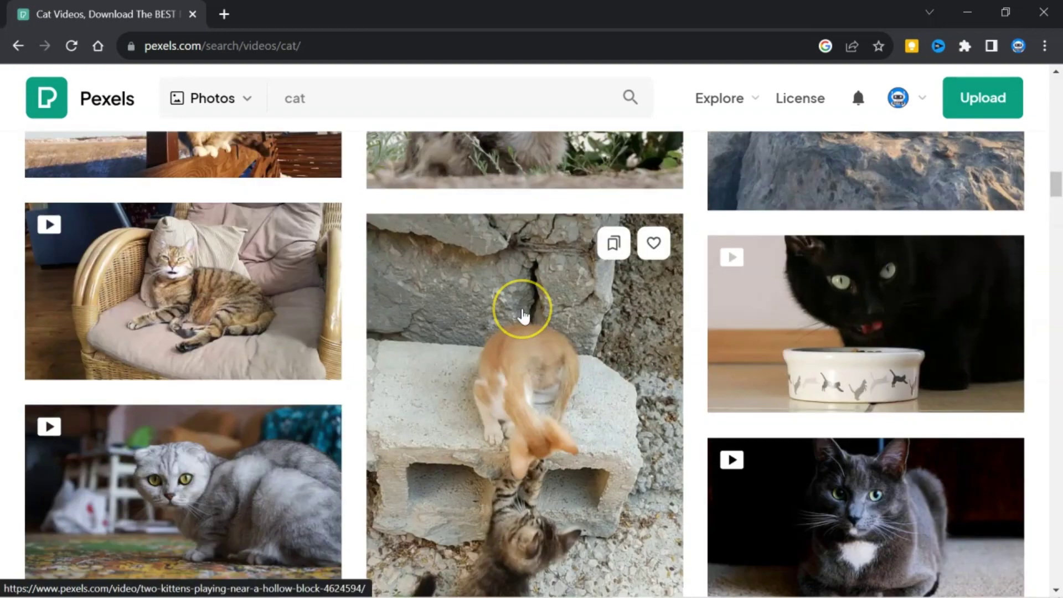
{"action": "scroll", "coordinate": [524, 314], "scroll_direction": "down", "scroll_amount": 2}
{"action": "scroll", "coordinate": [523, 314], "scroll_direction": "down", "scroll_amount": 3}
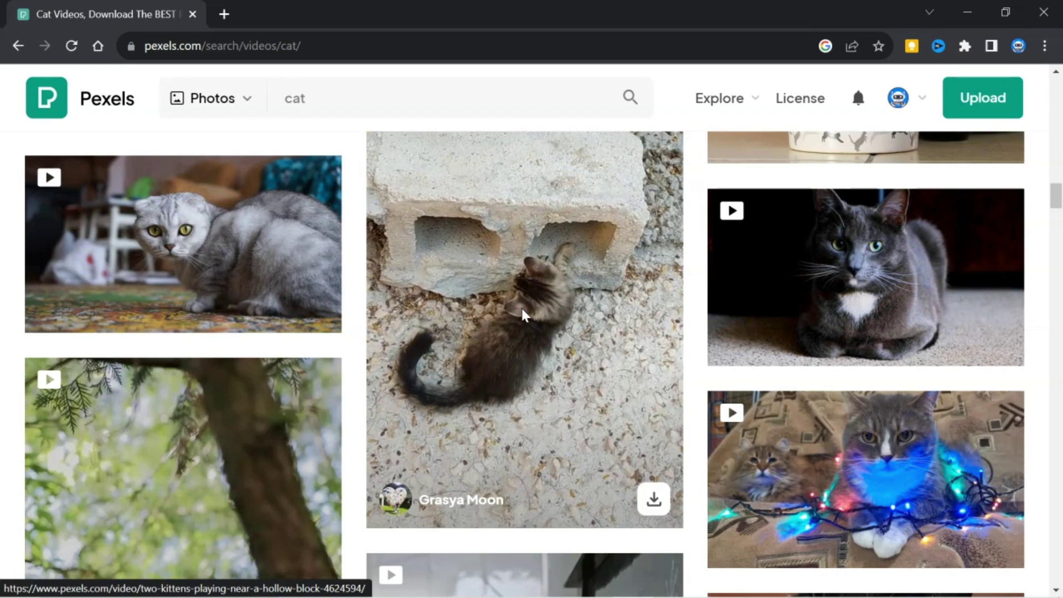
{"action": "scroll", "coordinate": [522, 308], "scroll_direction": "down", "scroll_amount": 3}
{"action": "scroll", "coordinate": [522, 309], "scroll_direction": "down", "scroll_amount": 2}
{"action": "scroll", "coordinate": [522, 308], "scroll_direction": "down", "scroll_amount": 3}
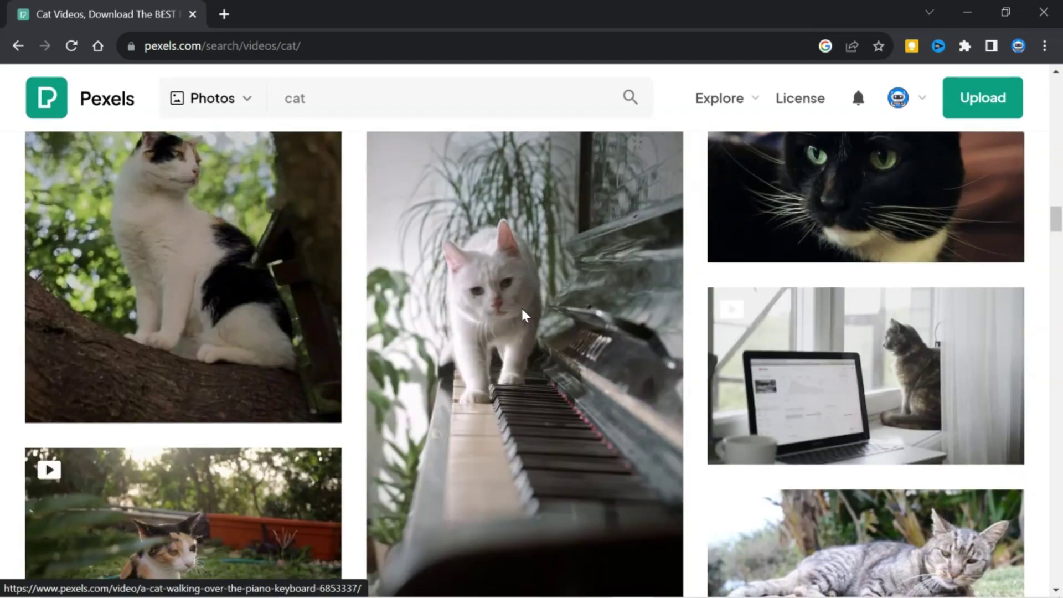
{"action": "scroll", "coordinate": [521, 307], "scroll_direction": "down", "scroll_amount": 3}
{"action": "scroll", "coordinate": [520, 307], "scroll_direction": "down", "scroll_amount": 3}
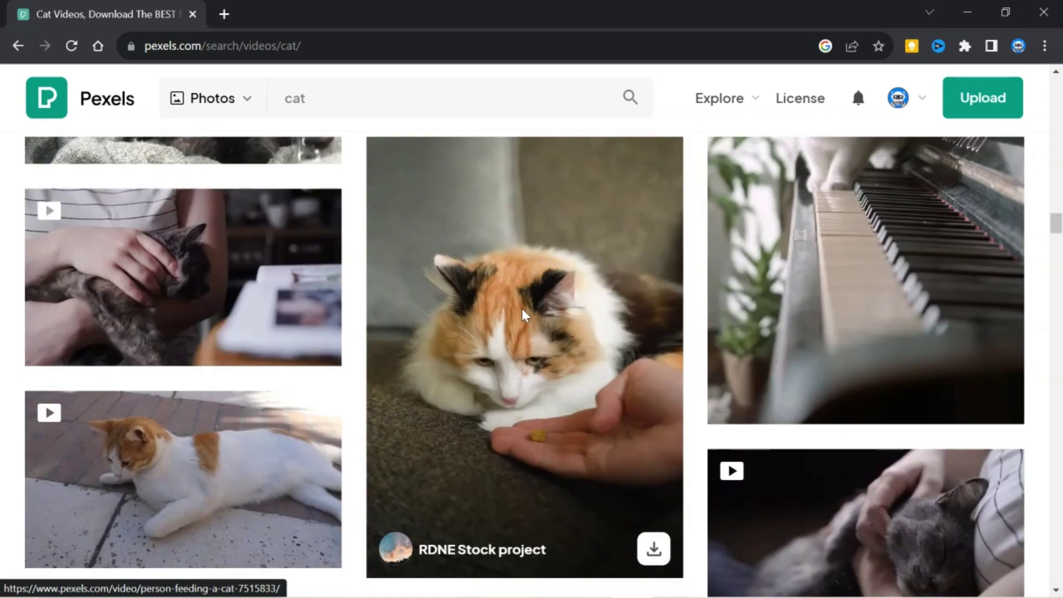
{"action": "scroll", "coordinate": [520, 307], "scroll_direction": "up", "scroll_amount": 2}
{"action": "scroll", "coordinate": [521, 307], "scroll_direction": "up", "scroll_amount": 3}
{"action": "scroll", "coordinate": [521, 306], "scroll_direction": "up", "scroll_amount": 3}
{"action": "scroll", "coordinate": [521, 307], "scroll_direction": "up", "scroll_amount": 3}
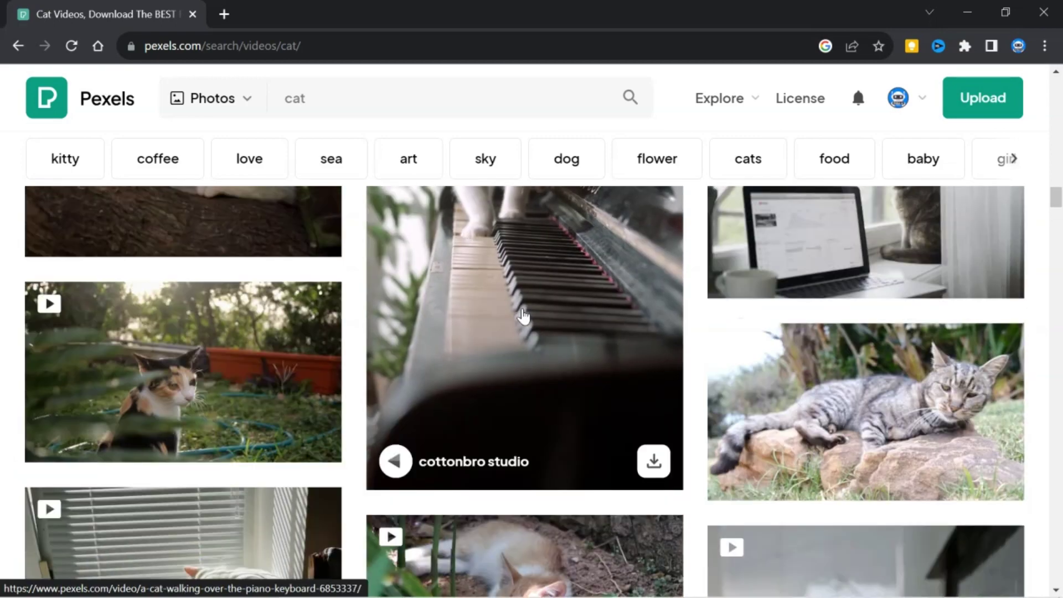
{"action": "scroll", "coordinate": [332, 374], "scroll_direction": "up", "scroll_amount": 4}
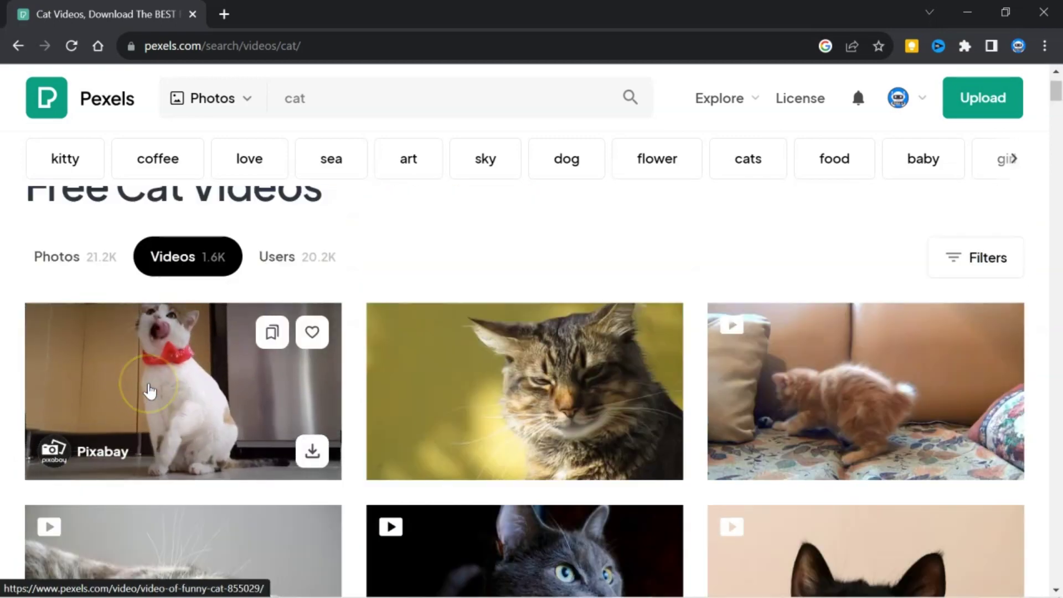
{"action": "left_click", "coordinate": [313, 451]}
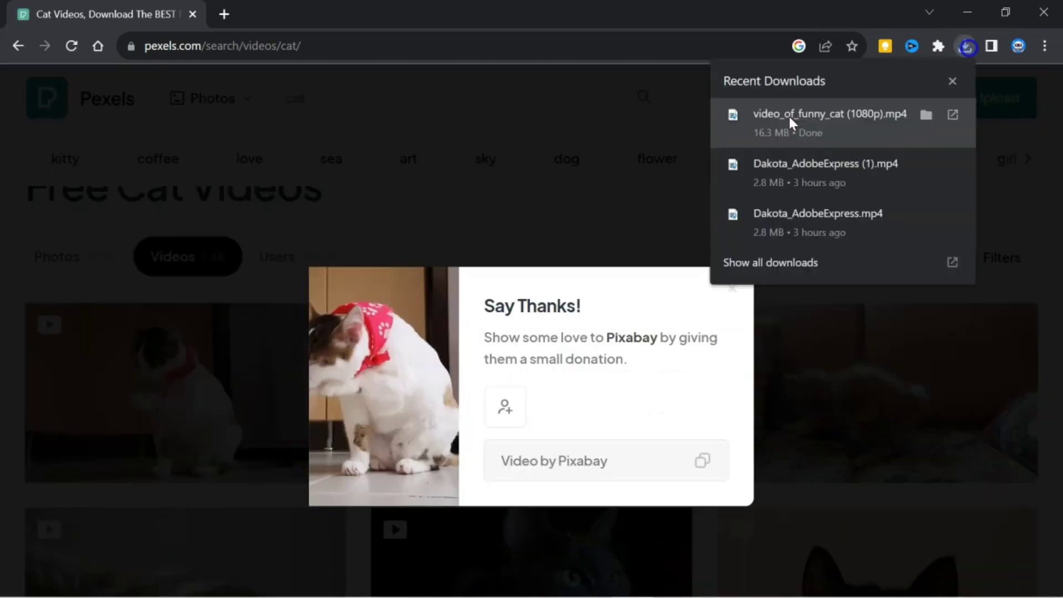
{"action": "left_click", "coordinate": [952, 117]}
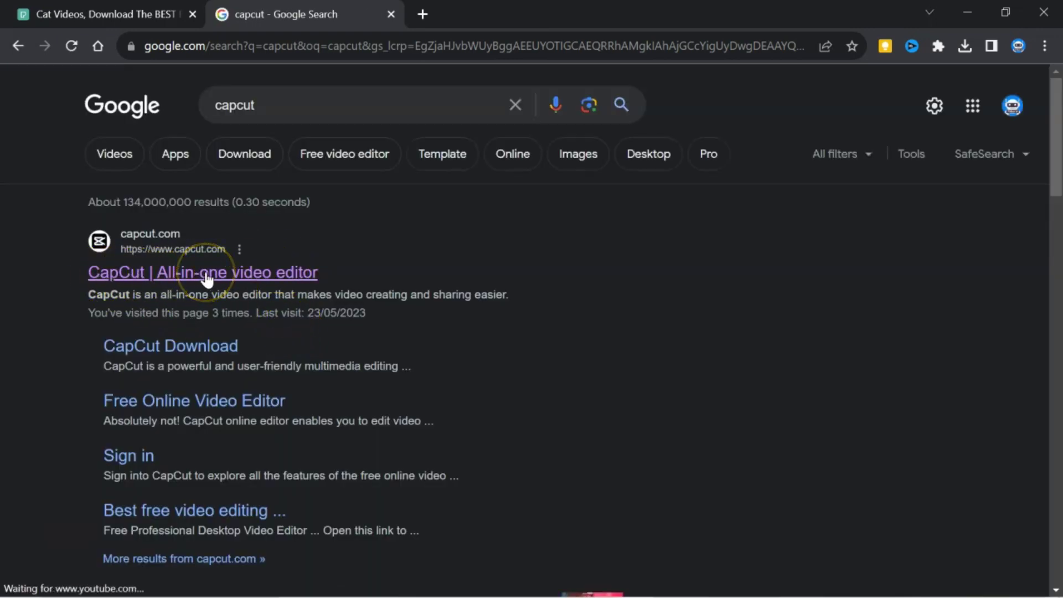
- Follow the 'CapCut | All-in-one video editor' search result
{"action": "left_click", "coordinate": [139, 283]}
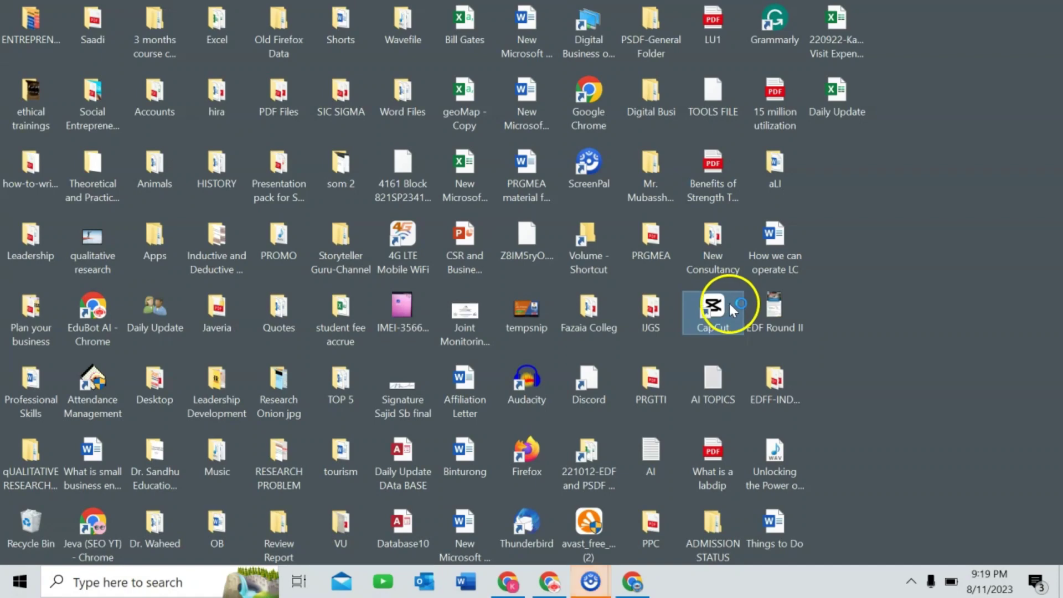
- Launch CapCut from the desktop and create a new empty project (0811)
{"action": "double_click", "coordinate": [717, 304]}
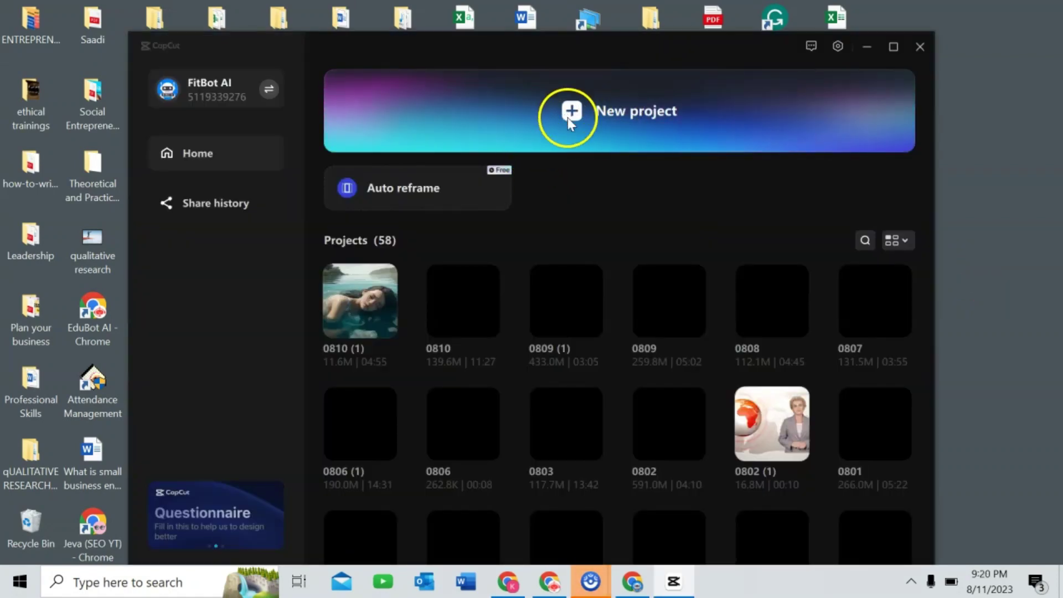
{"action": "left_click", "coordinate": [573, 111]}
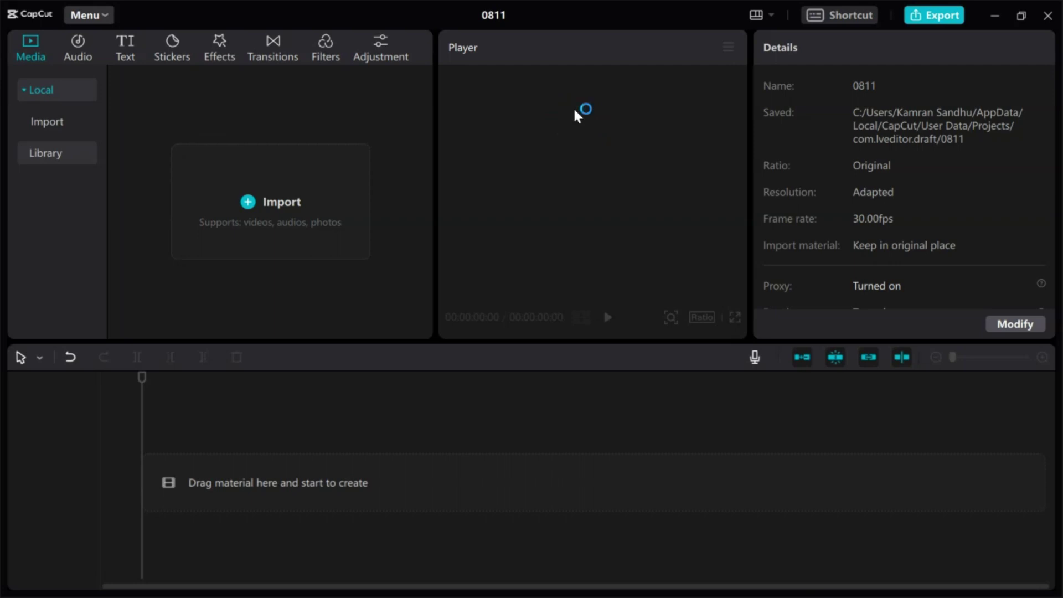
- Import the funny cat video and the green-screen Dakota raccoon clip
{"action": "left_click", "coordinate": [245, 201]}
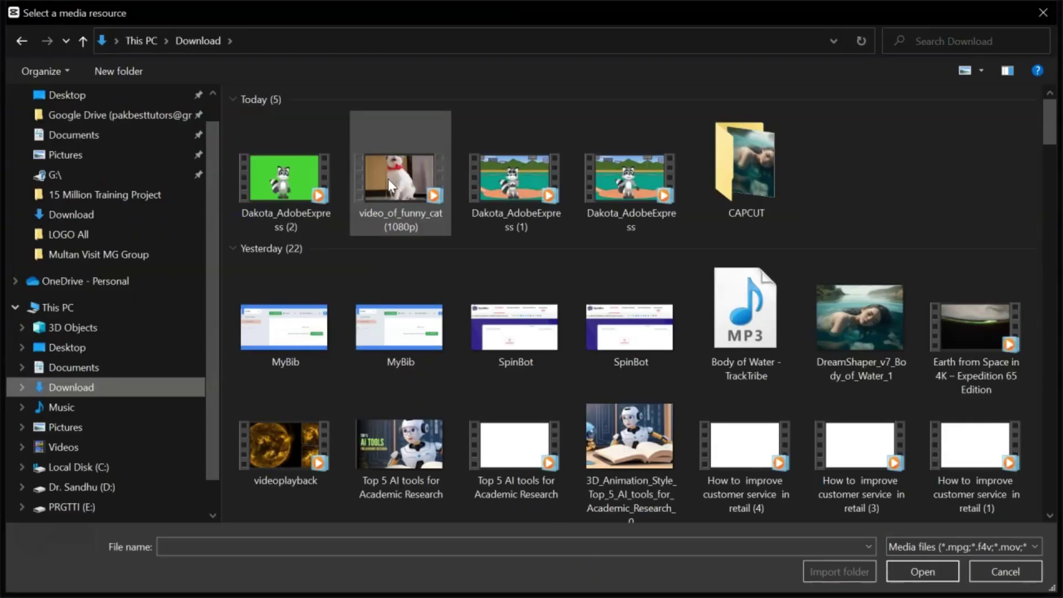
{"action": "double_click", "coordinate": [387, 179]}
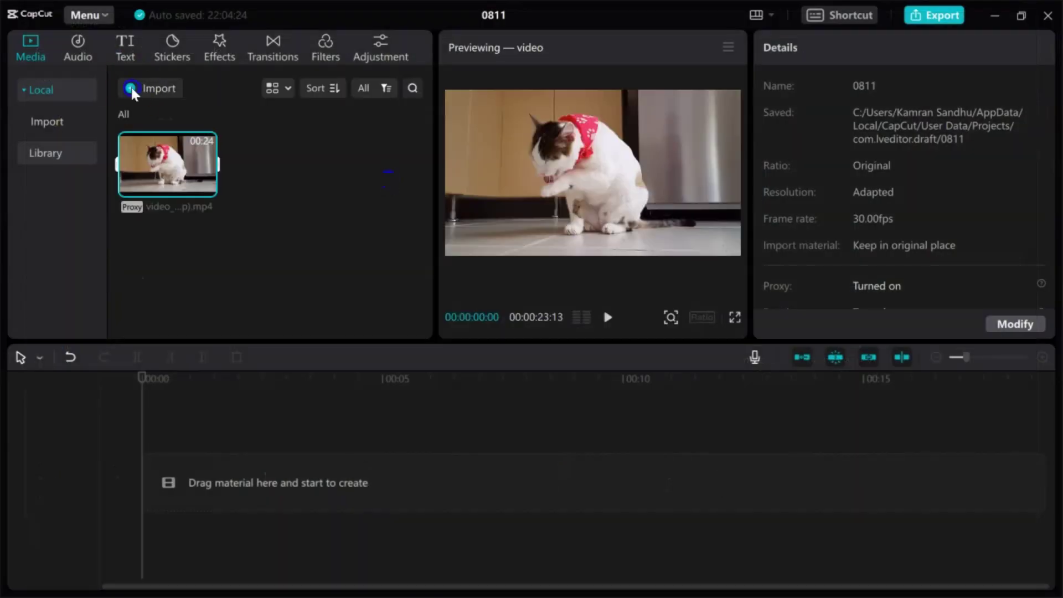
{"action": "left_click", "coordinate": [133, 90]}
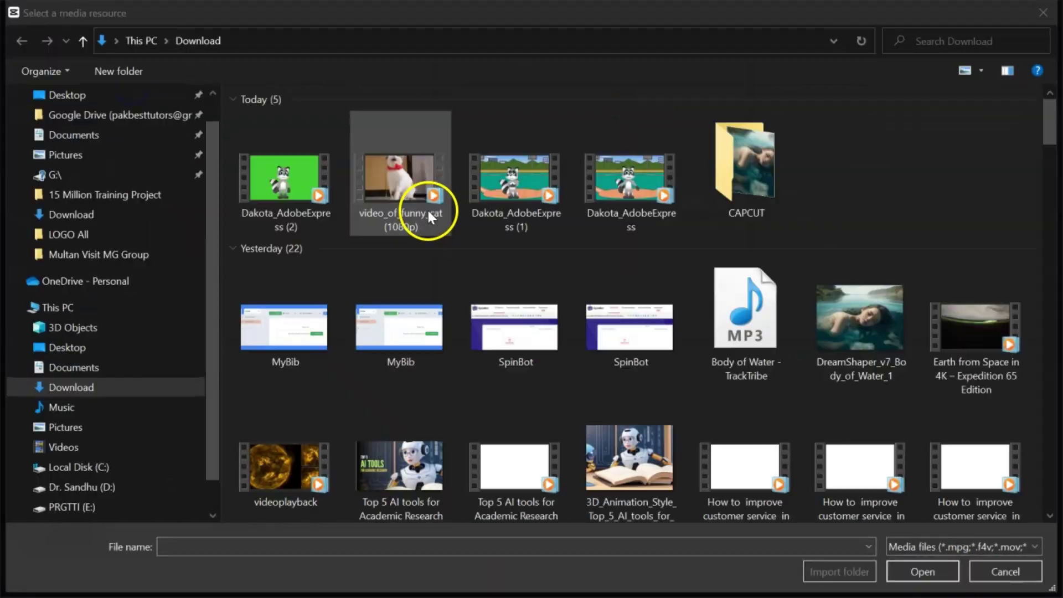
{"action": "double_click", "coordinate": [273, 185]}
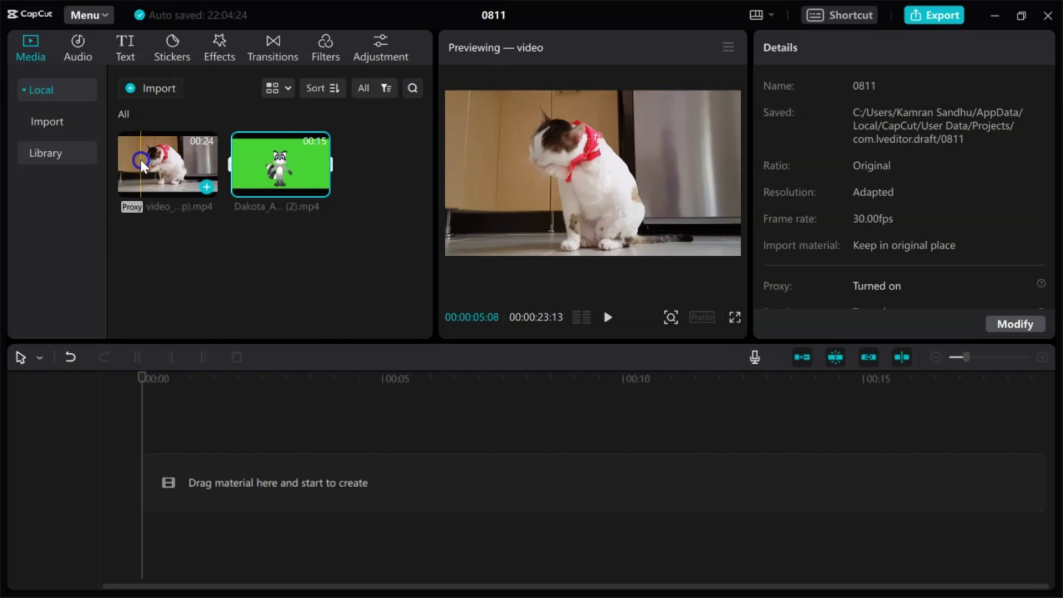
- Put the cat video on the timeline with the raccoon clip on a track above
{"action": "mouse_move", "coordinate": [142, 162]}
{"action": "left_mouse_down"}
{"action": "mouse_move", "coordinate": [180, 489]}
{"action": "mouse_move", "coordinate": [149, 484]}
{"action": "left_mouse_up"}
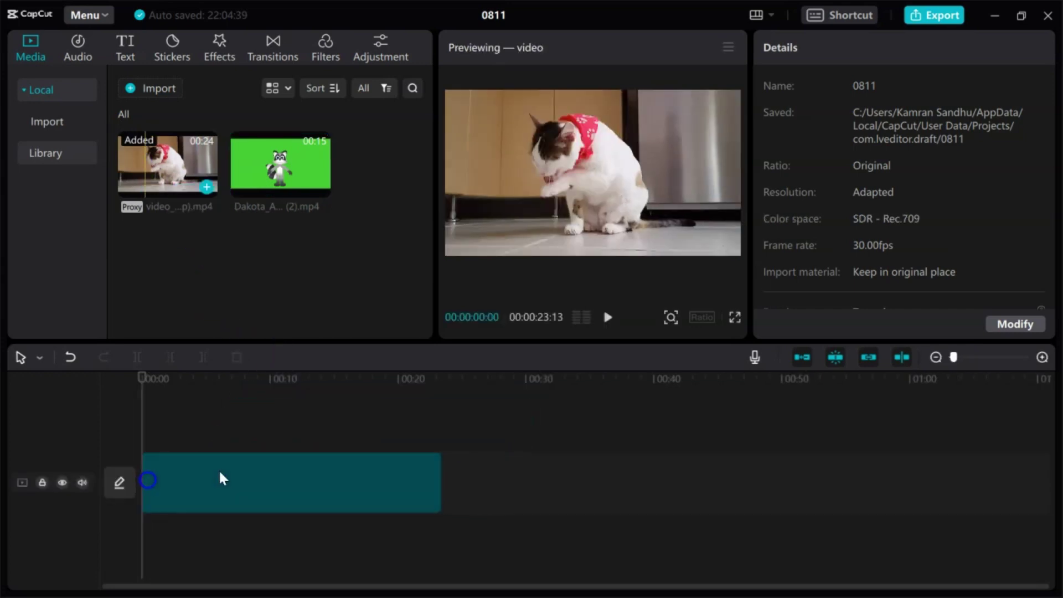
{"action": "left_click", "coordinate": [254, 455]}
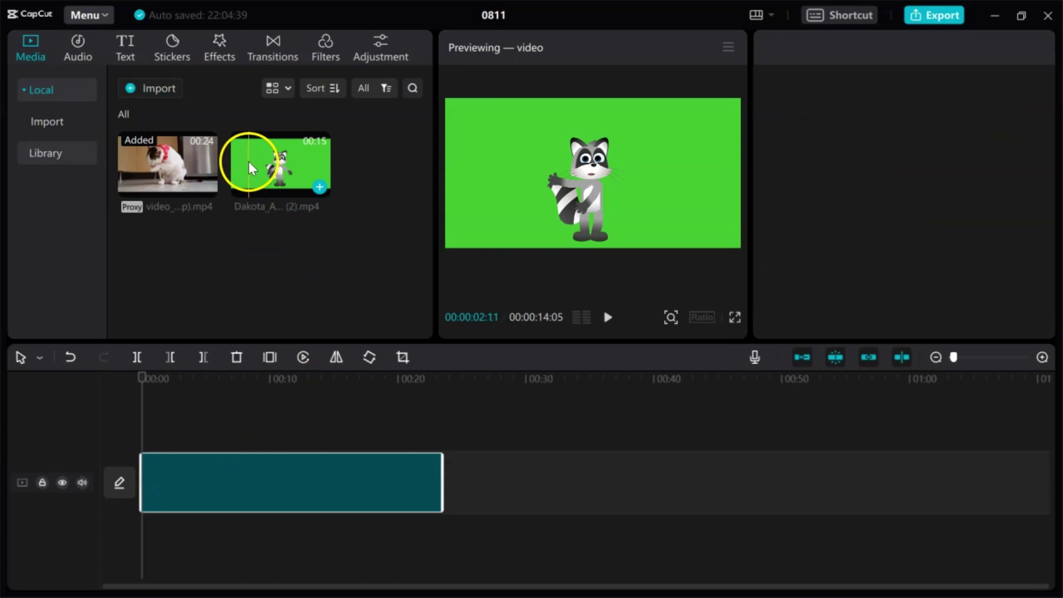
{"action": "left_click_drag", "start_coordinate": [249, 166], "coordinate": [150, 431]}
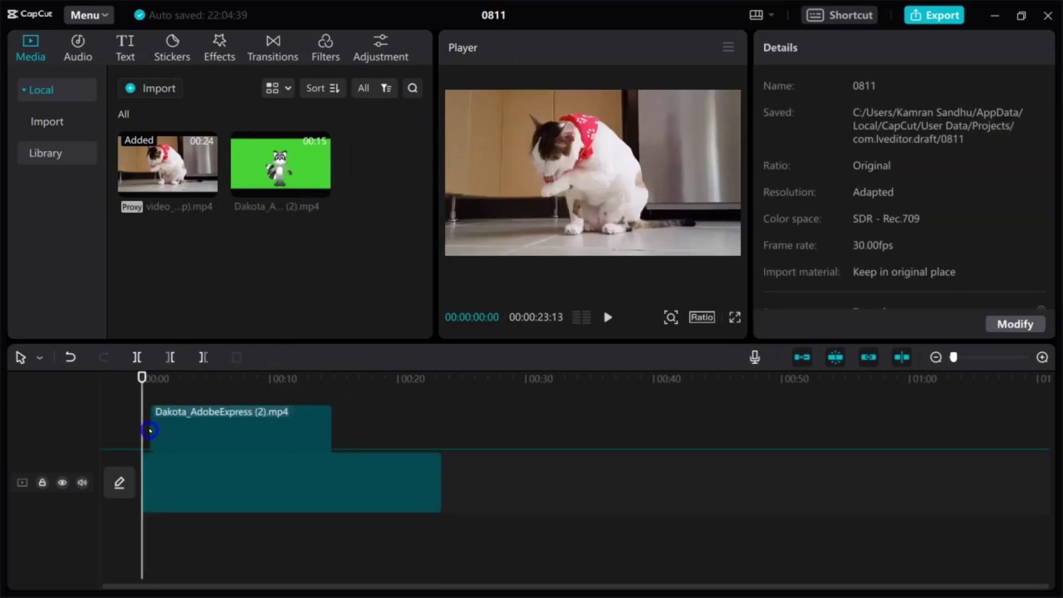
{"action": "left_click", "coordinate": [405, 431]}
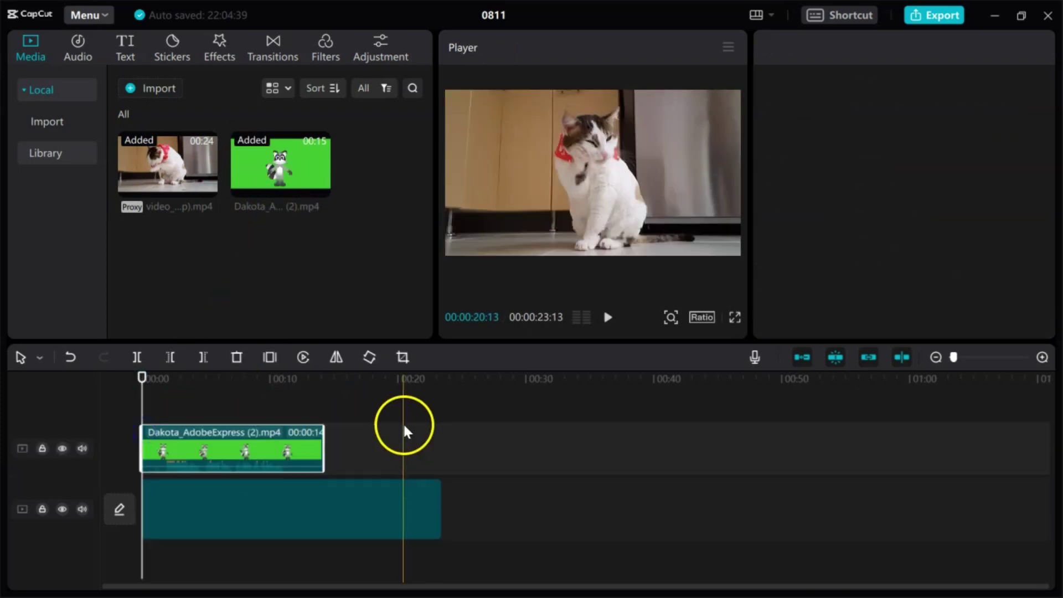
{"action": "left_click", "coordinate": [316, 167]}
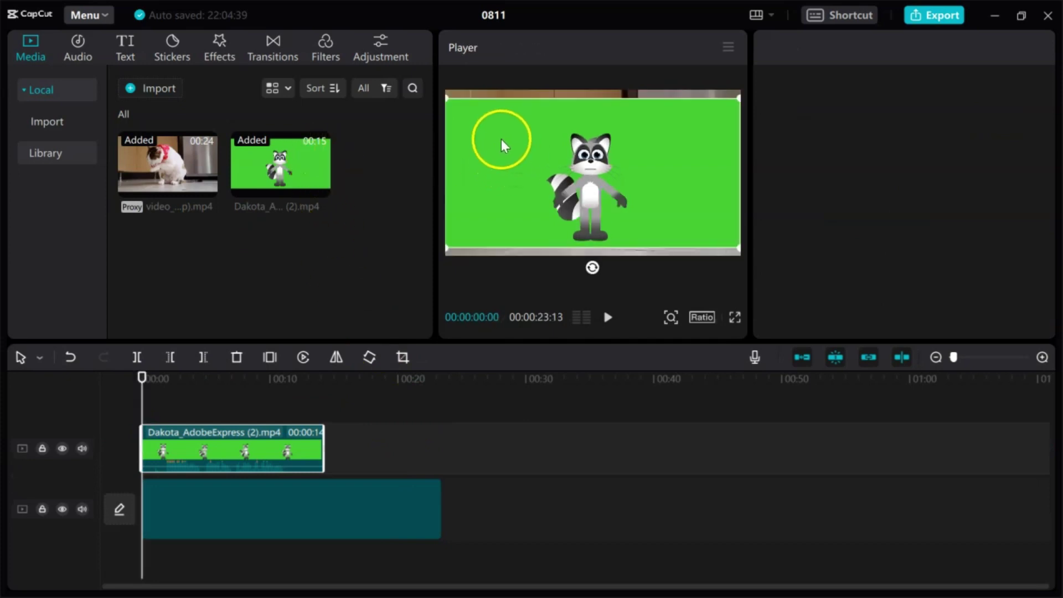
- Turn on Chroma key for the raccoon clip and sample its green screen colour
{"action": "left_click", "coordinate": [250, 449]}
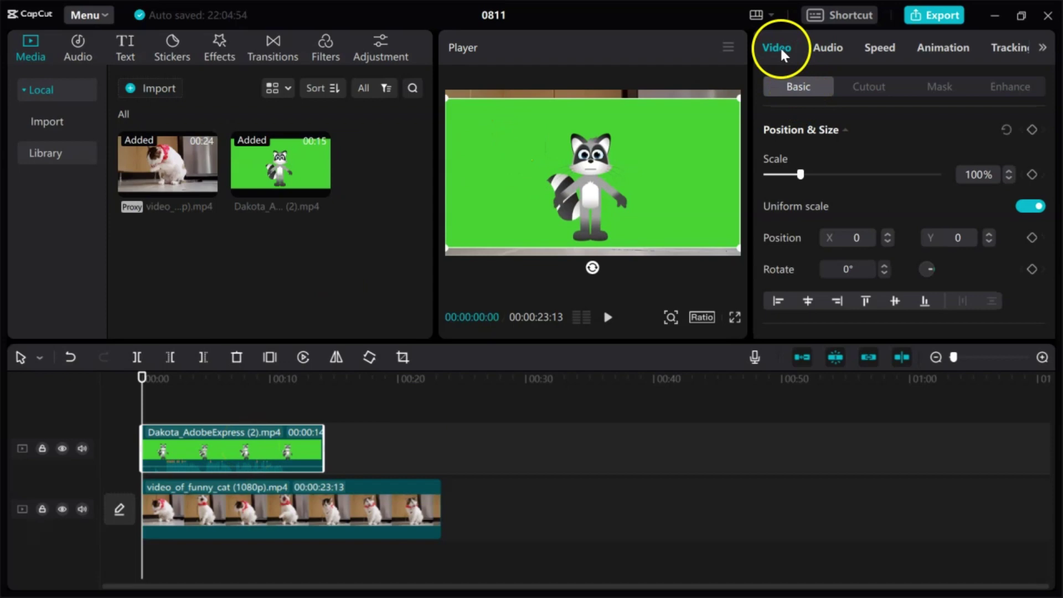
{"action": "left_click", "coordinate": [870, 87]}
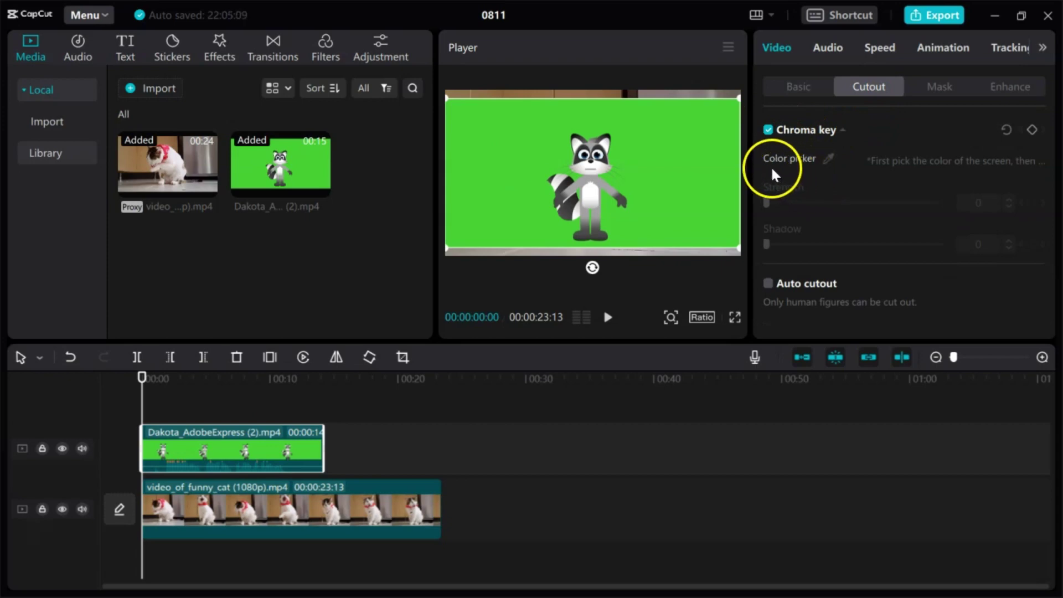
{"action": "left_click", "coordinate": [828, 159]}
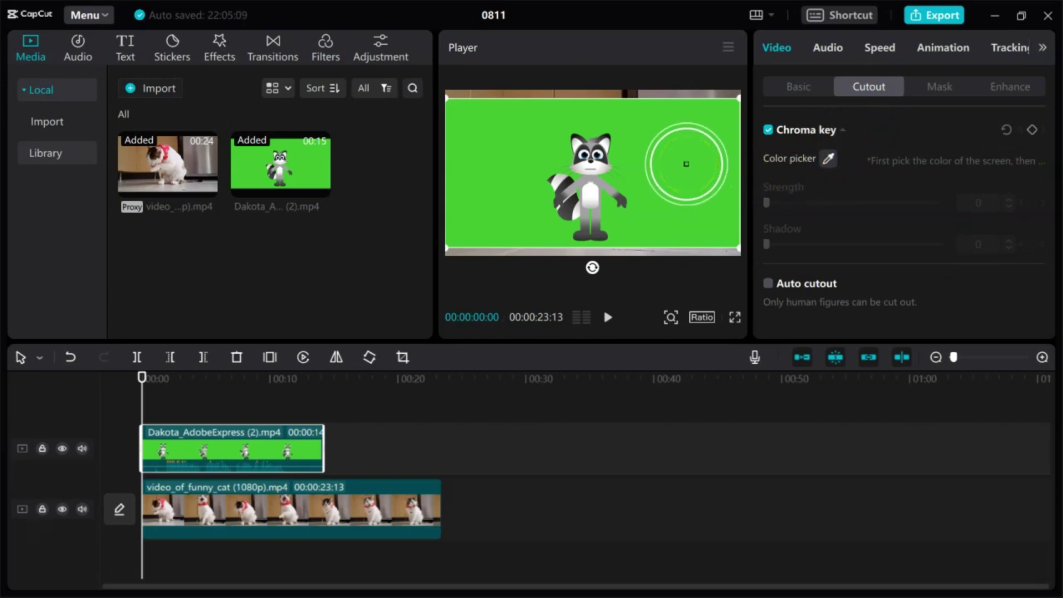
{"action": "left_click", "coordinate": [686, 164]}
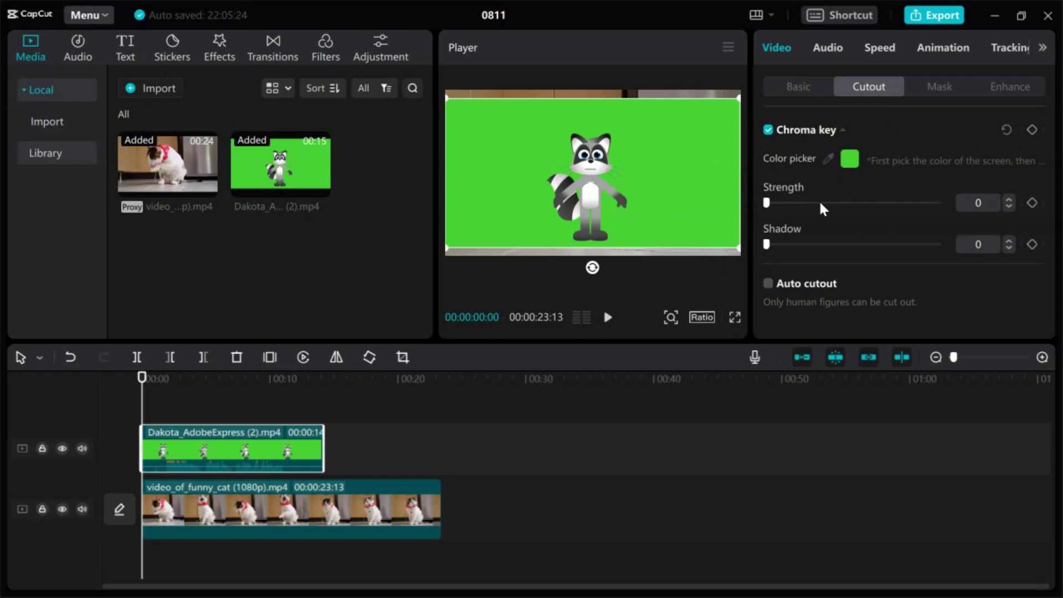
- Set chroma key strength 40 and shadow 40, then move the raccoon right
{"action": "left_click_drag", "start_coordinate": [767, 204], "coordinate": [801, 205]}
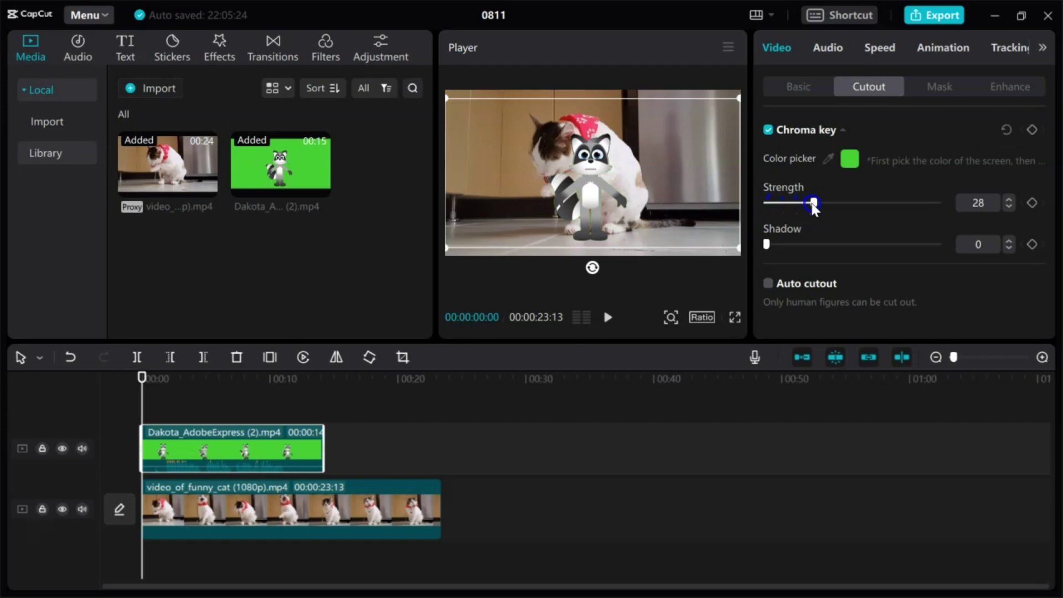
{"action": "left_click_drag", "start_coordinate": [813, 205], "coordinate": [833, 207]}
{"action": "left_click_drag", "start_coordinate": [769, 247], "coordinate": [837, 246]}
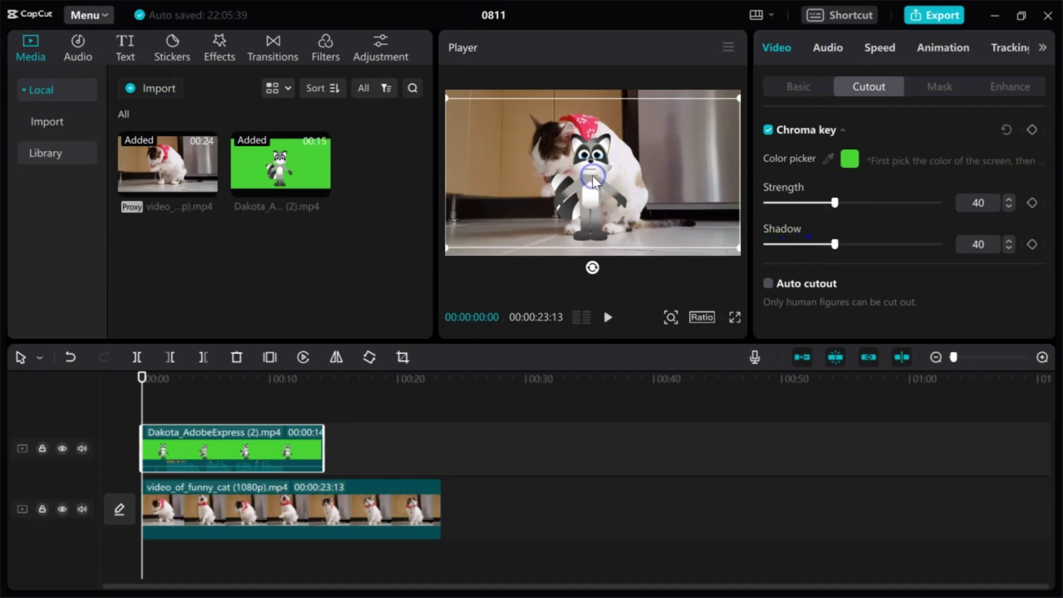
{"action": "left_click_drag", "start_coordinate": [592, 175], "coordinate": [695, 172]}
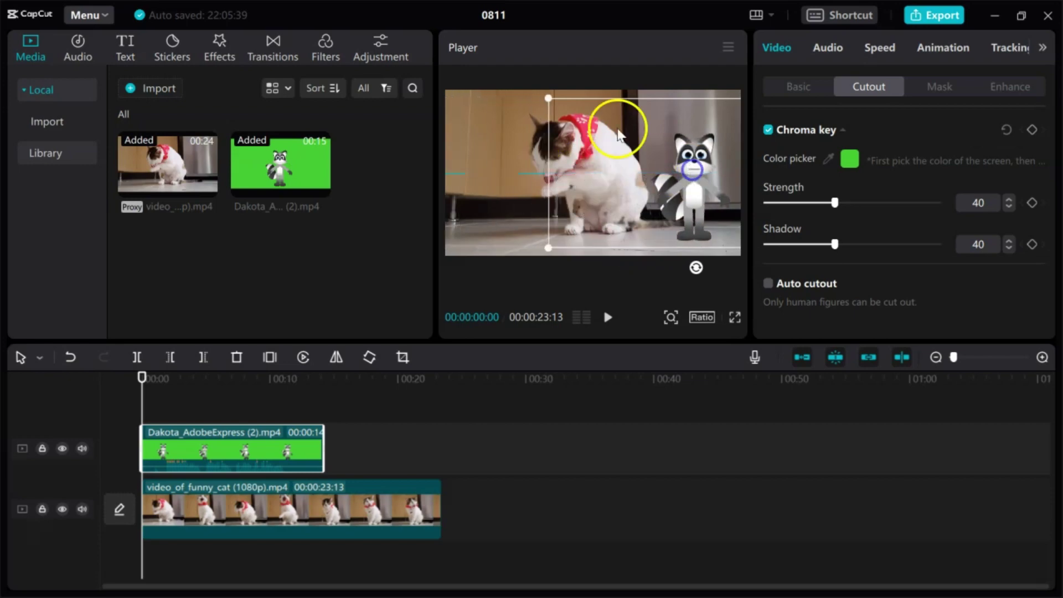
- Shrink and position the raccoon overlay beside the cat, then trim the cat clip to about 15 seconds
{"action": "mouse_move", "coordinate": [548, 100]}
{"action": "left_mouse_down"}
{"action": "mouse_move", "coordinate": [610, 154]}
{"action": "mouse_move", "coordinate": [542, 102]}
{"action": "left_mouse_up"}
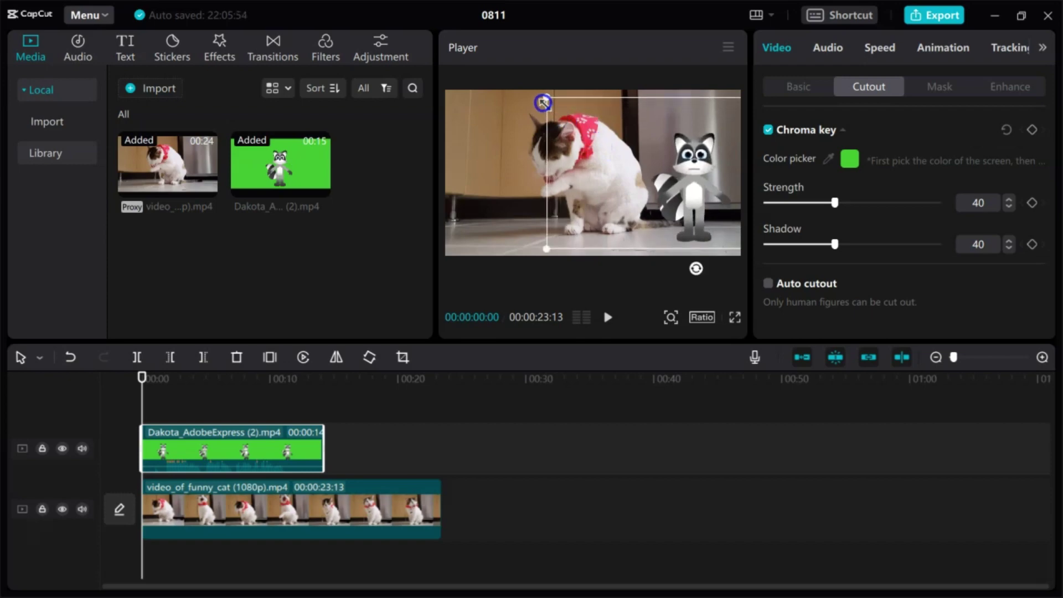
{"action": "left_click", "coordinate": [513, 144]}
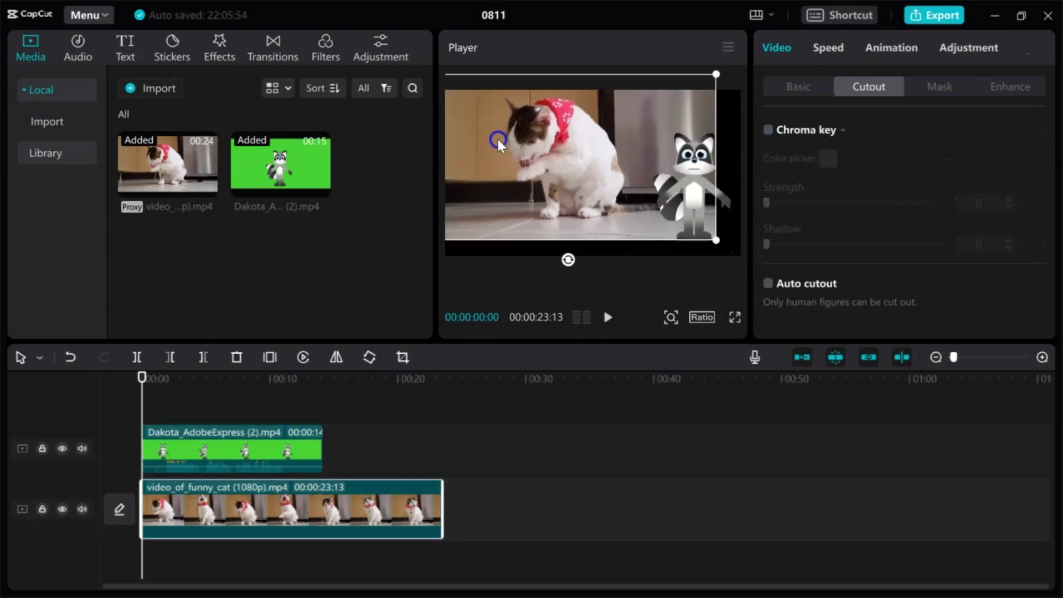
{"action": "mouse_move", "coordinate": [499, 139]}
{"action": "left_mouse_down"}
{"action": "mouse_move", "coordinate": [549, 160]}
{"action": "mouse_move", "coordinate": [523, 157]}
{"action": "left_mouse_up"}
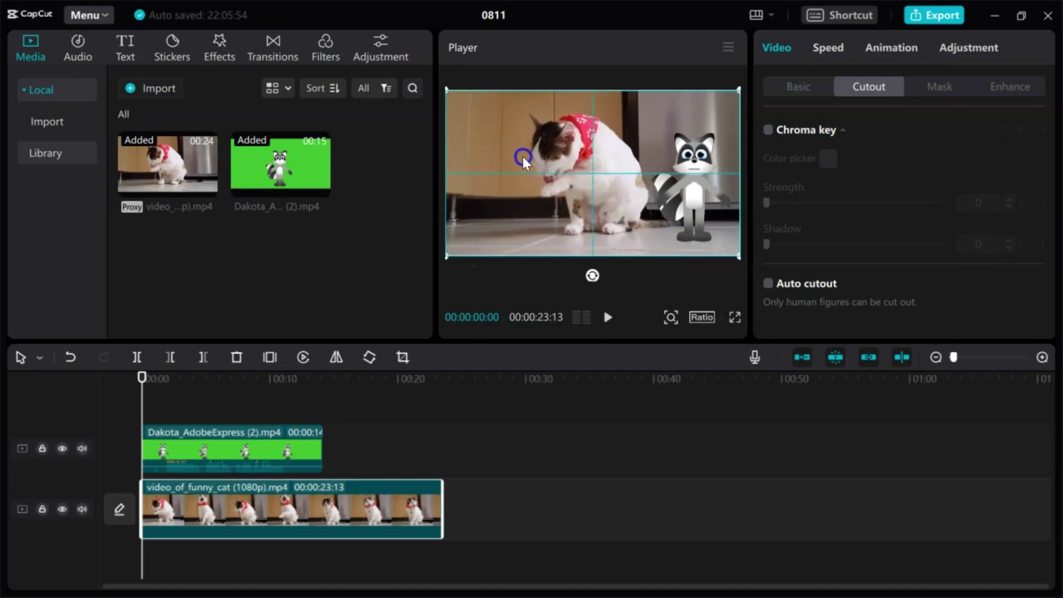
{"action": "left_click", "coordinate": [459, 515]}
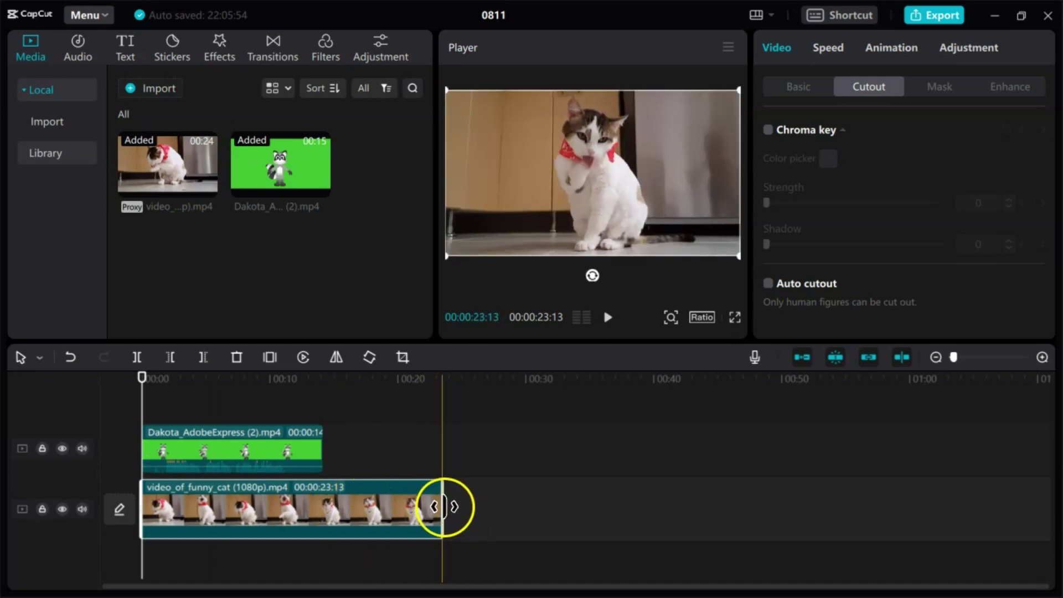
{"action": "left_click_drag", "start_coordinate": [443, 509], "coordinate": [324, 508]}
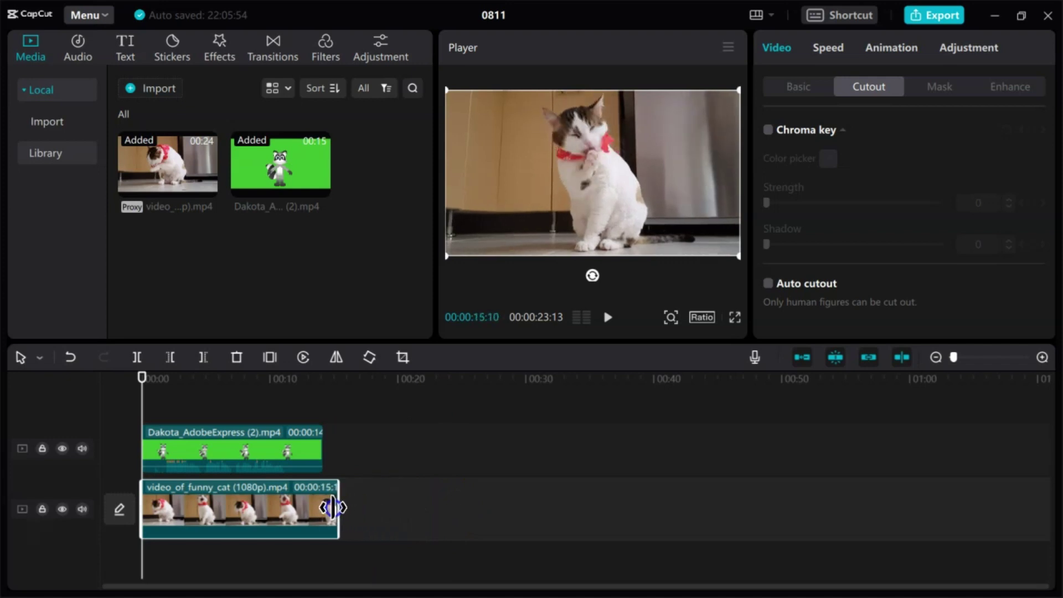
- Generate automatic captions from the video's speech
{"action": "left_click", "coordinate": [126, 52]}
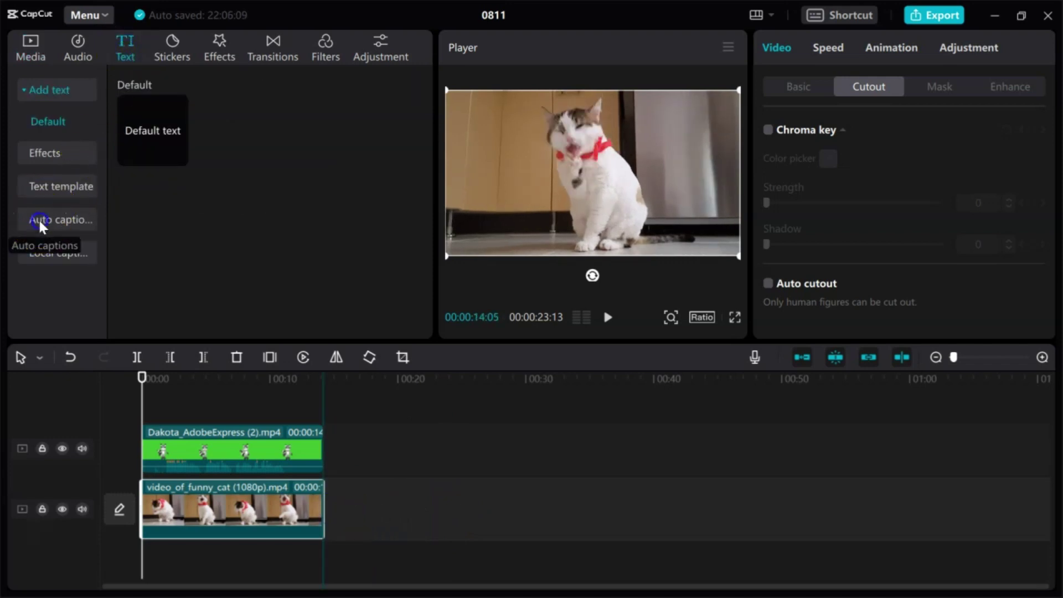
{"action": "left_click", "coordinate": [38, 219]}
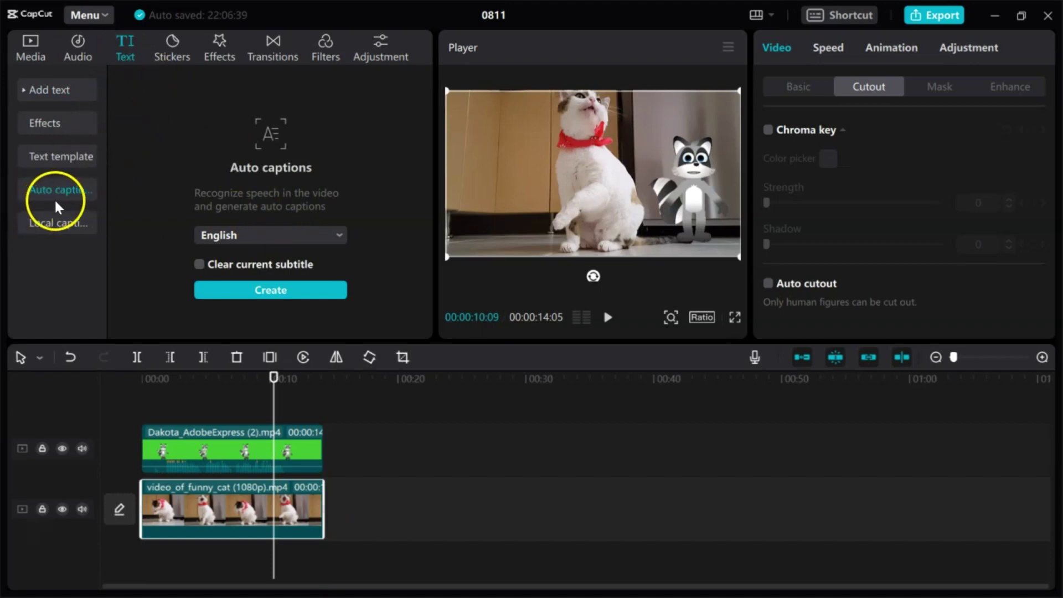
{"action": "left_click", "coordinate": [274, 291]}
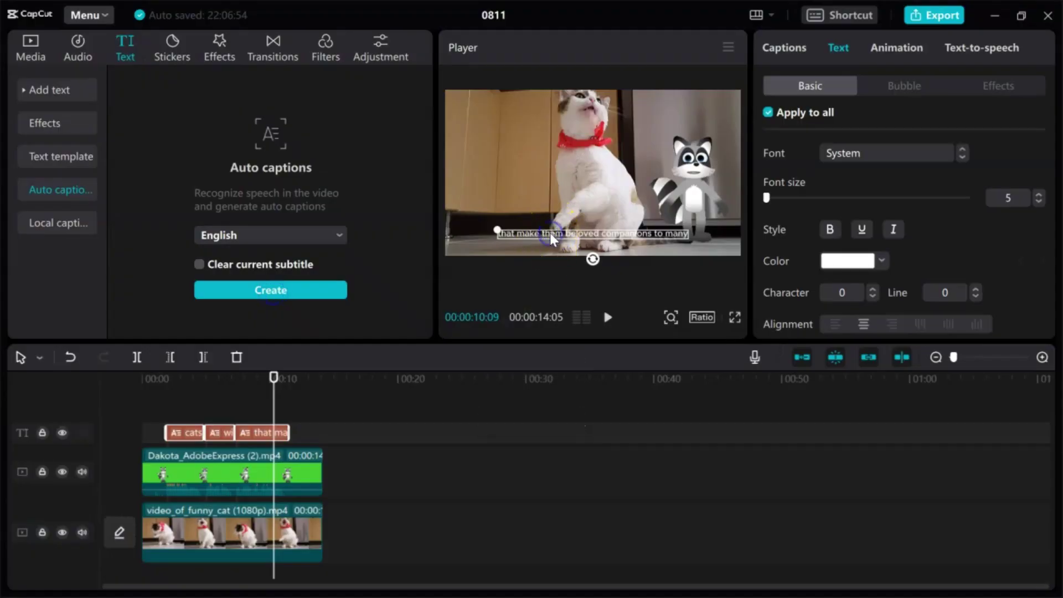
- Style the captions with the Jovial font, the yellow preset and a pop caption animation
{"action": "left_click", "coordinate": [551, 233]}
{"action": "left_click", "coordinate": [899, 219]}
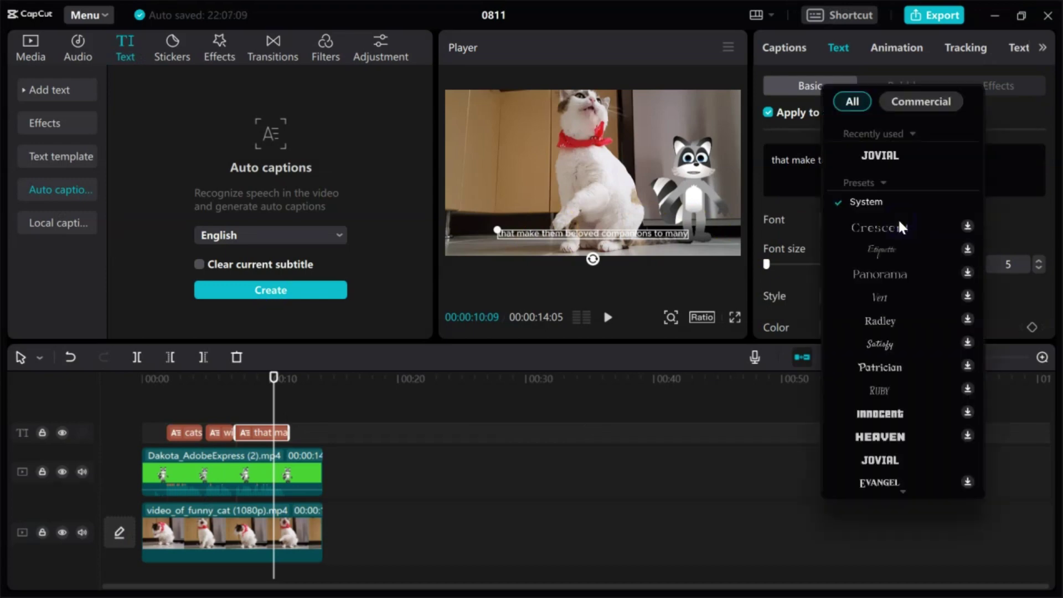
{"action": "left_click", "coordinate": [881, 156]}
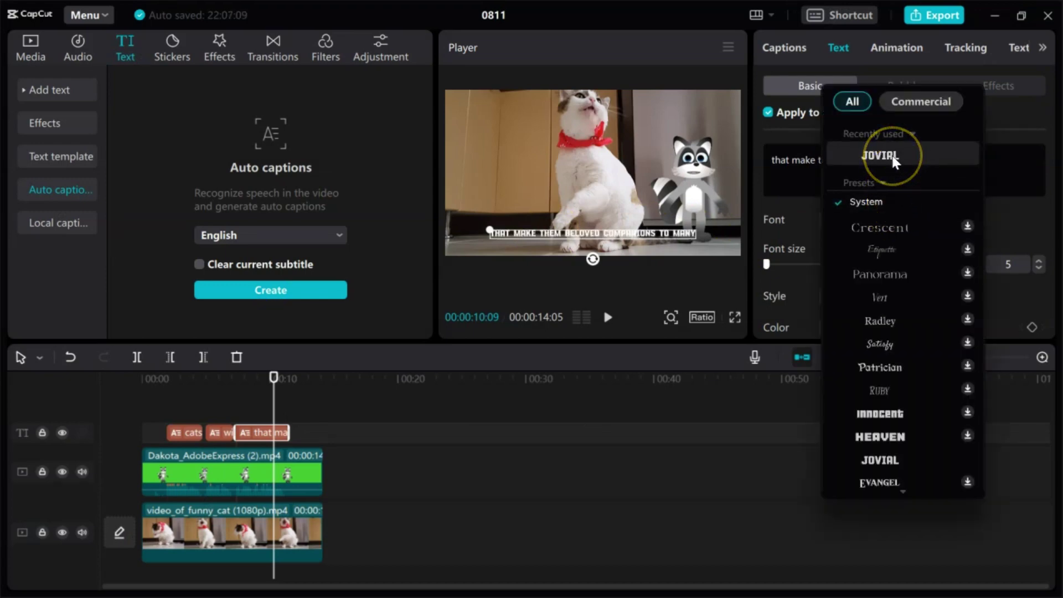
{"action": "left_click", "coordinate": [896, 158]}
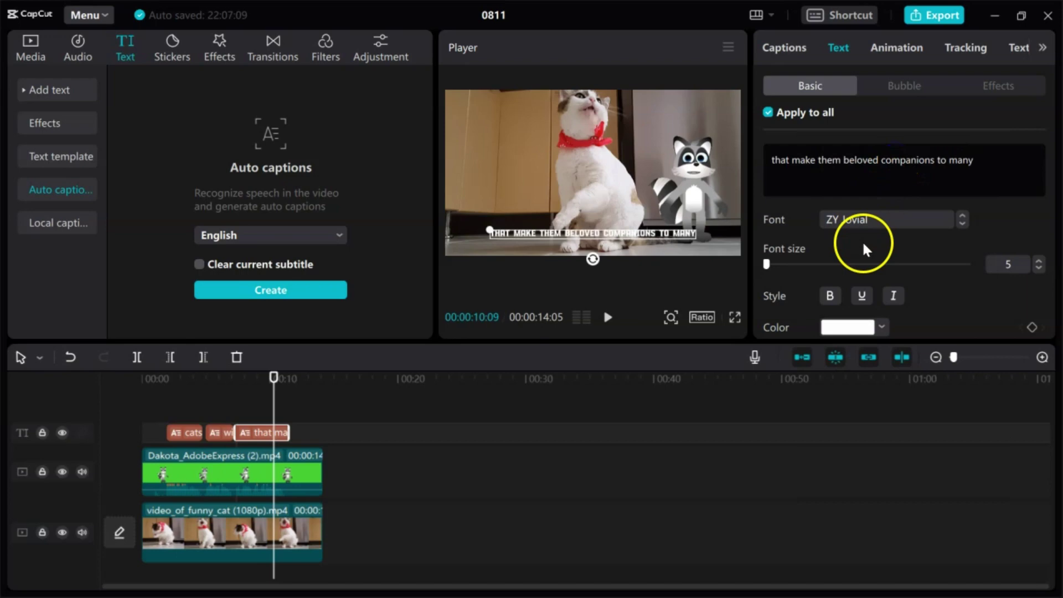
{"action": "scroll", "coordinate": [879, 283], "scroll_direction": "down", "scroll_amount": 3}
{"action": "scroll", "coordinate": [880, 284], "scroll_direction": "down", "scroll_amount": 1}
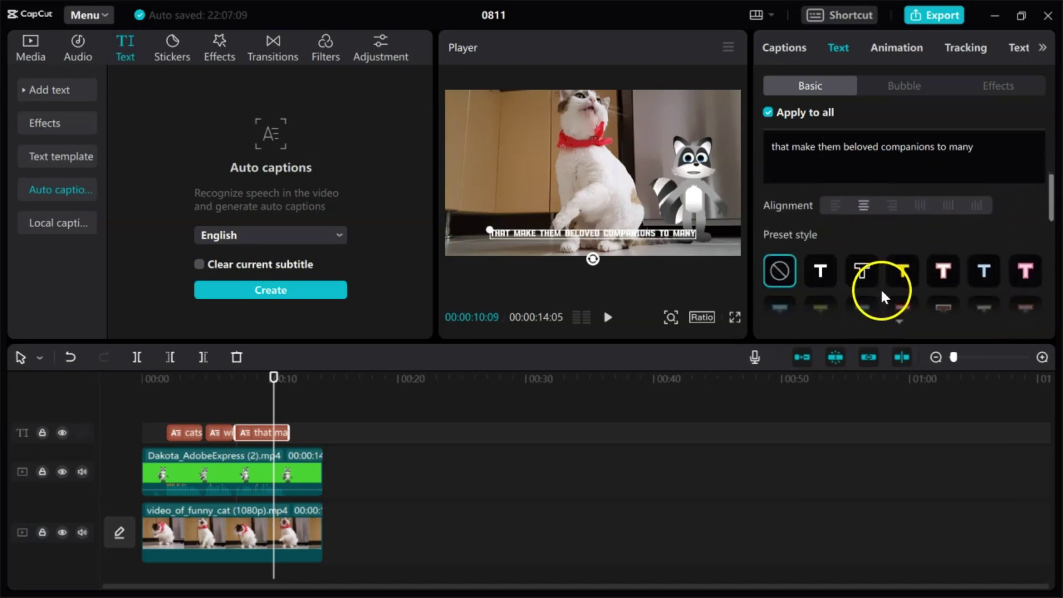
{"action": "left_click", "coordinate": [904, 271]}
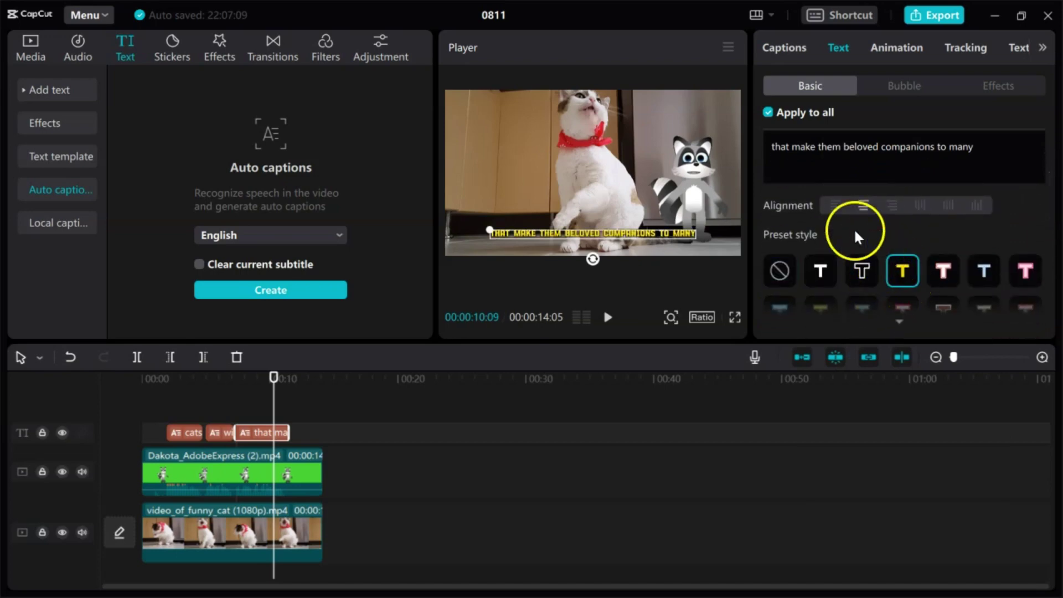
{"action": "left_click", "coordinate": [892, 48]}
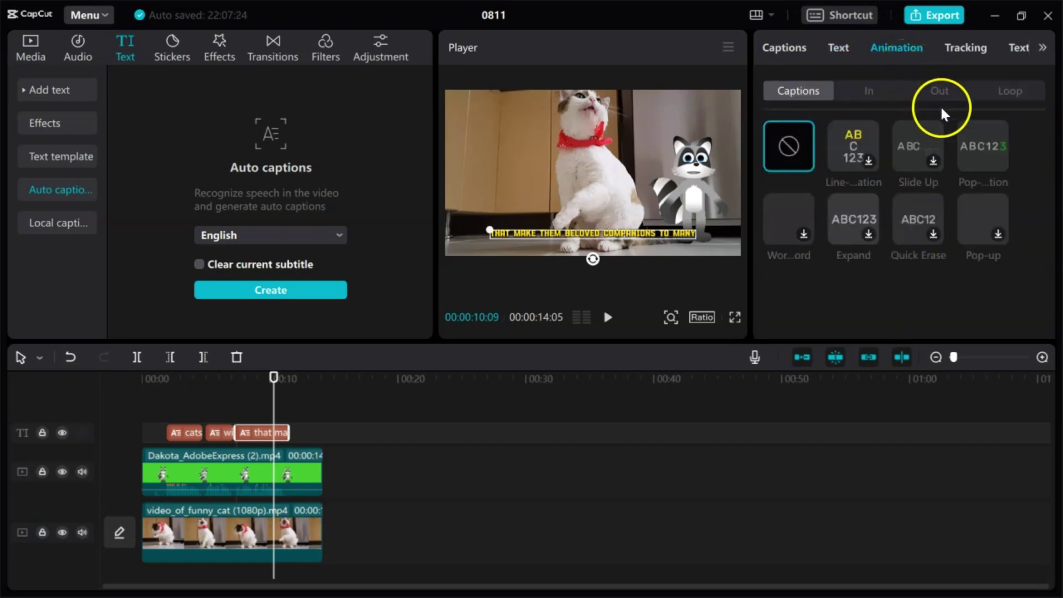
{"action": "mouse_move", "coordinate": [918, 220]}
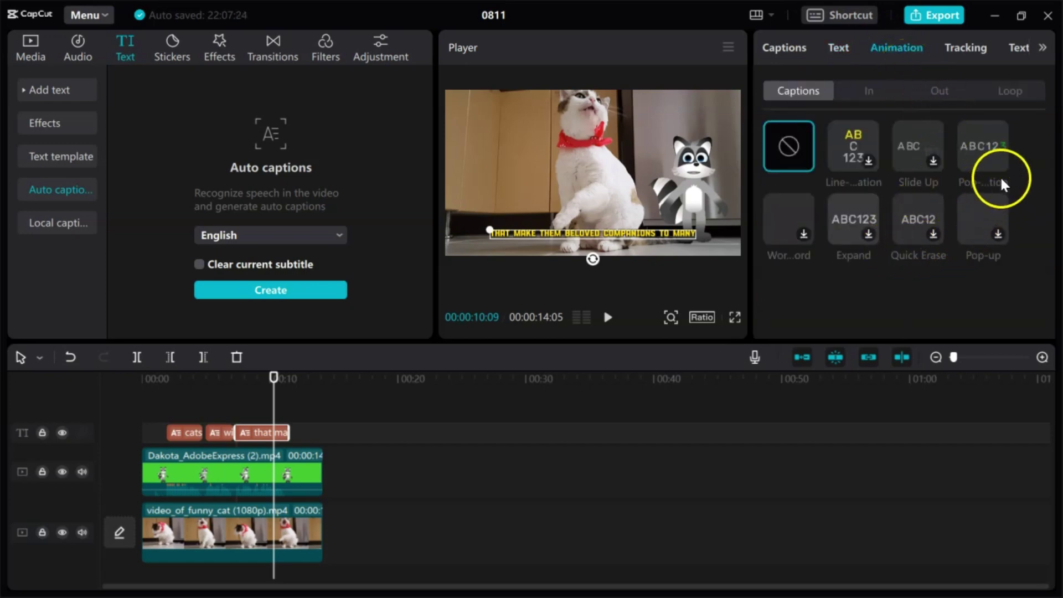
{"action": "left_click", "coordinate": [986, 151]}
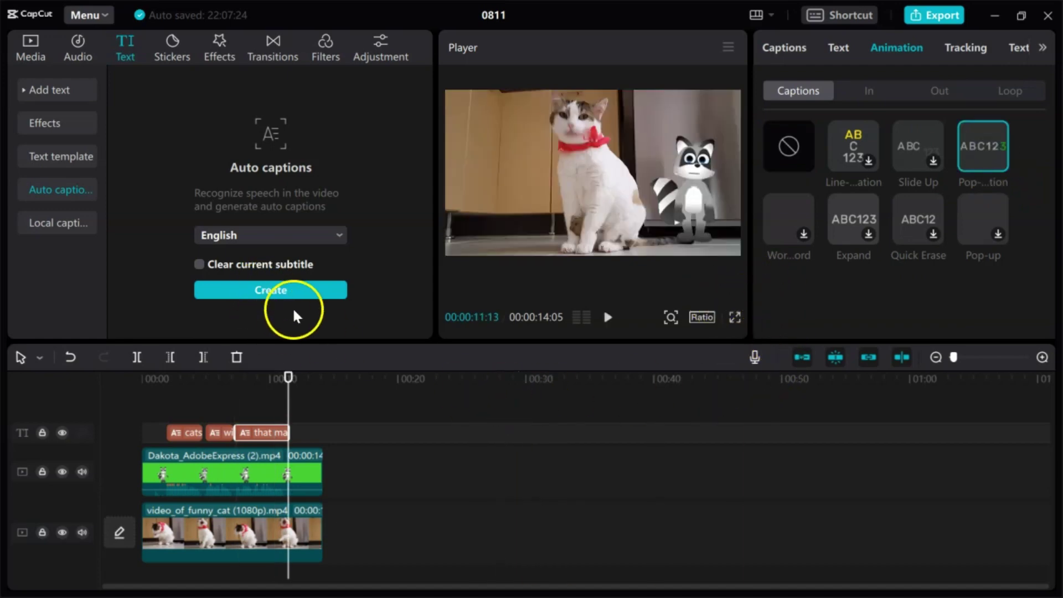
- Import the Baym Rebin in Palestina mp3 and place it on the timeline under the videos
{"action": "left_click", "coordinate": [27, 40]}
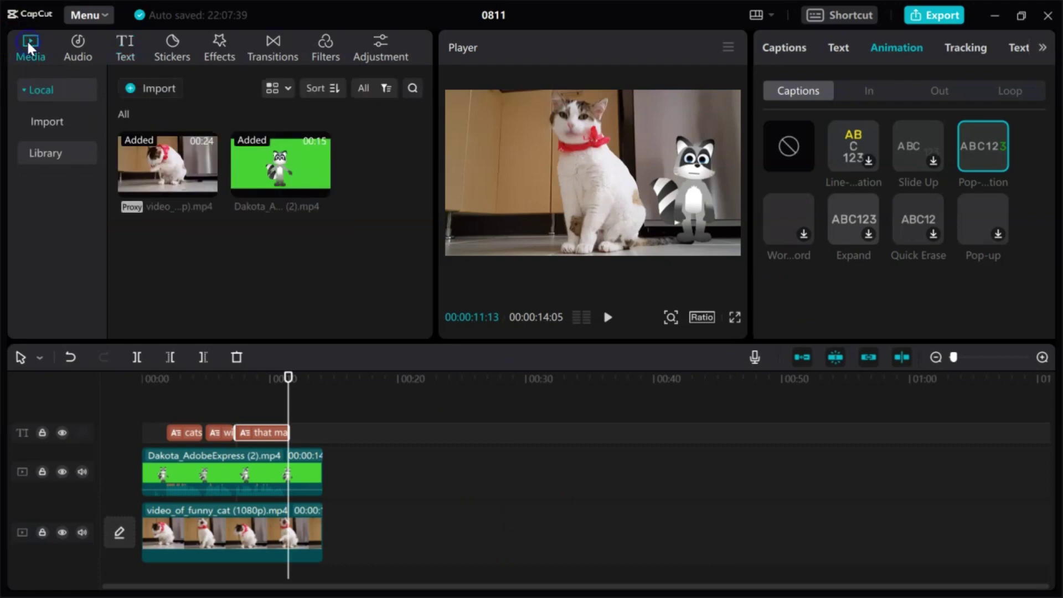
{"action": "left_click", "coordinate": [131, 87]}
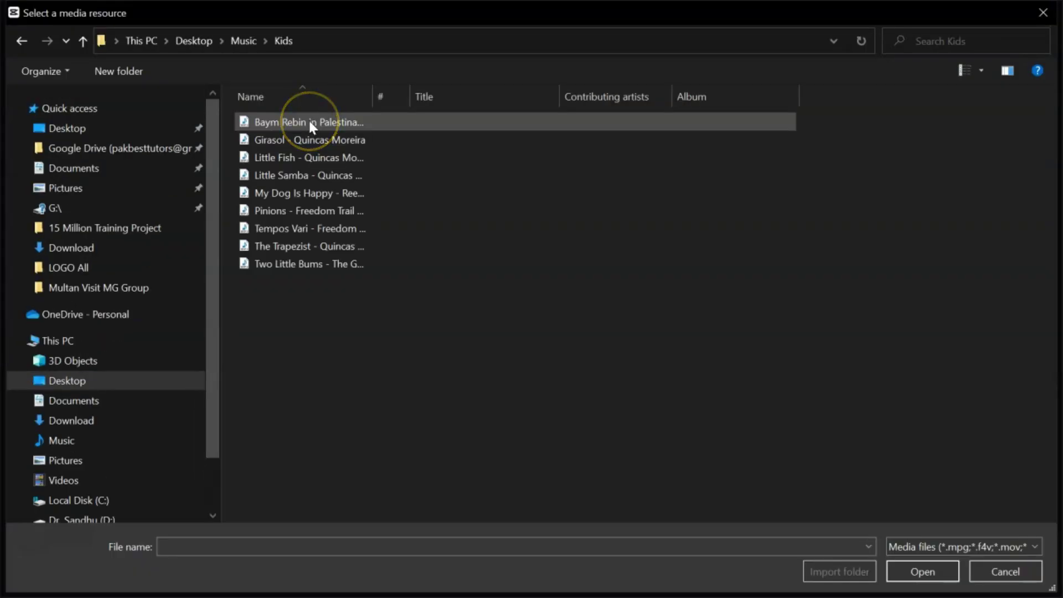
{"action": "double_click", "coordinate": [310, 124]}
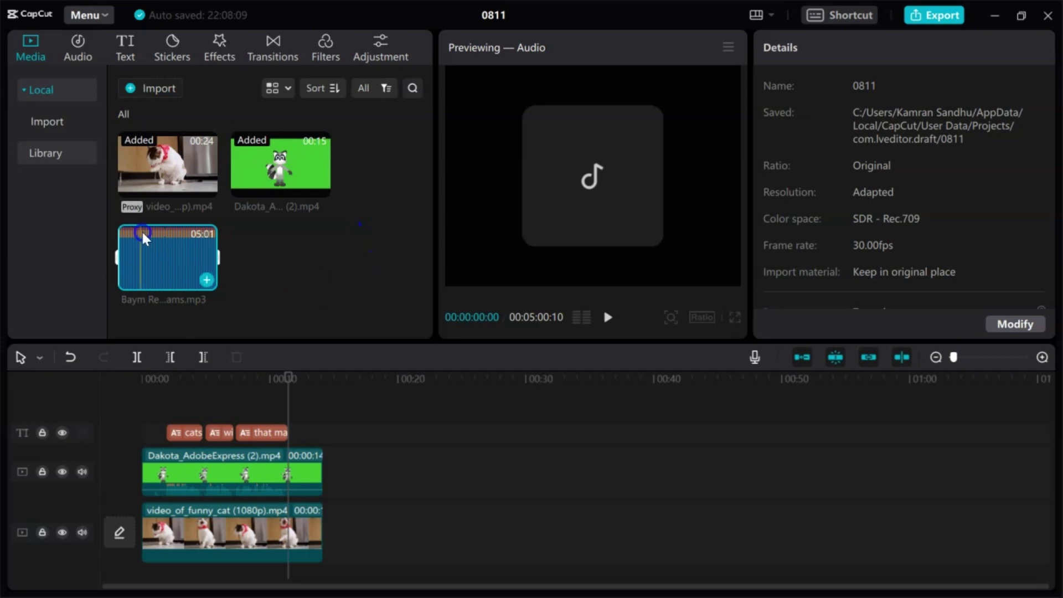
{"action": "left_click_drag", "start_coordinate": [140, 238], "coordinate": [146, 564]}
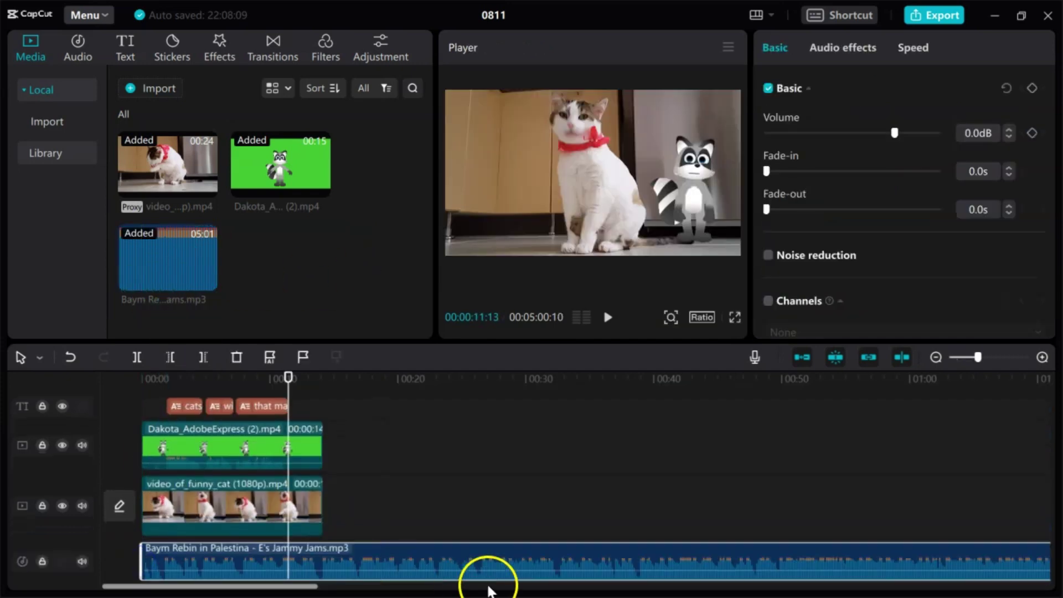
- Split the music at 14:05 where the videos end, delete the leftover part, and preview
{"action": "left_click_drag", "start_coordinate": [288, 378], "coordinate": [326, 383]}
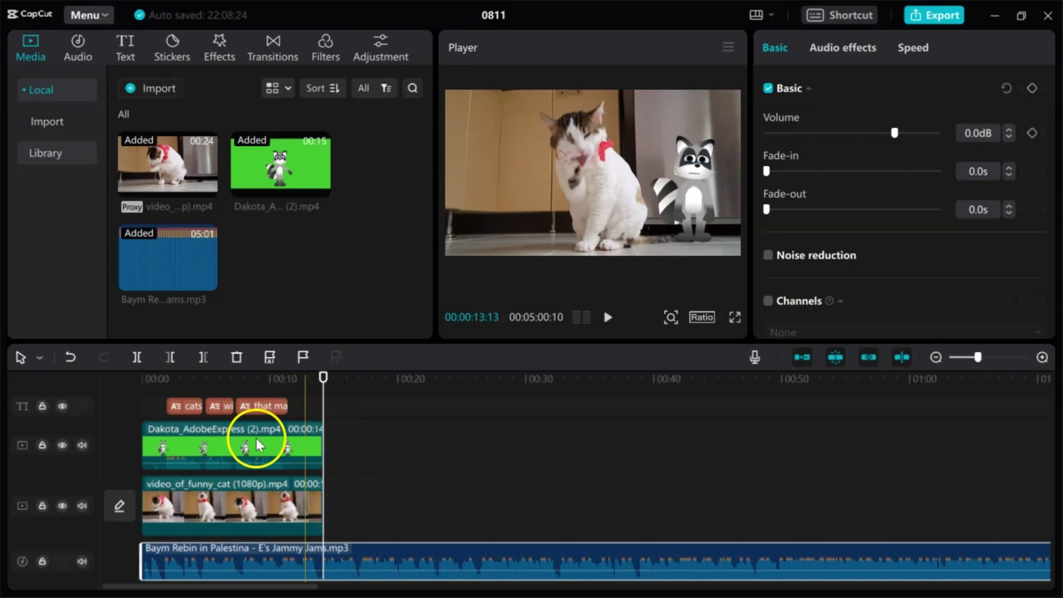
{"action": "left_click", "coordinate": [136, 357]}
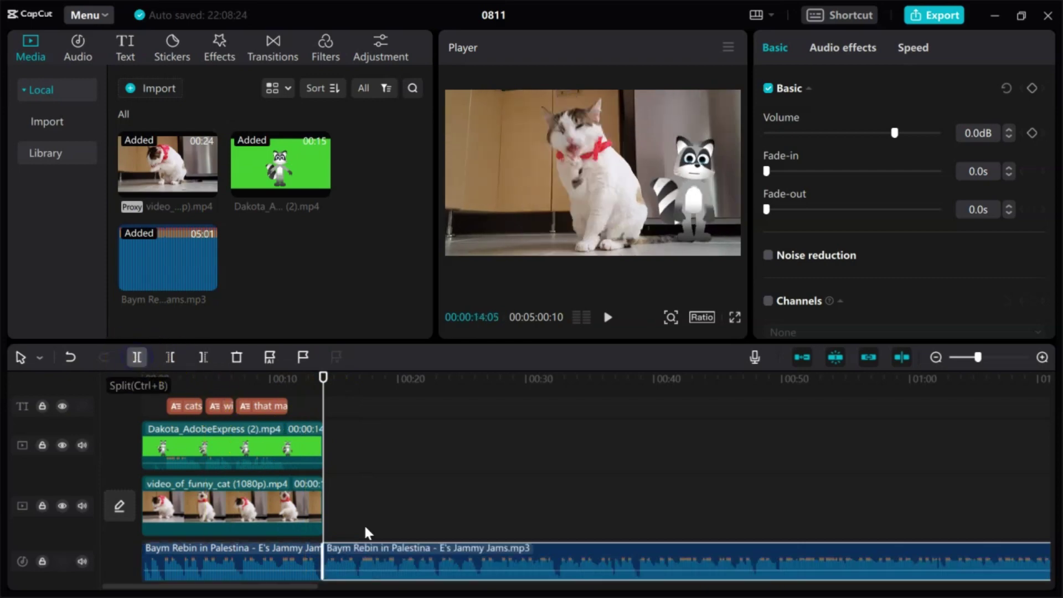
{"action": "left_click", "coordinate": [510, 564]}
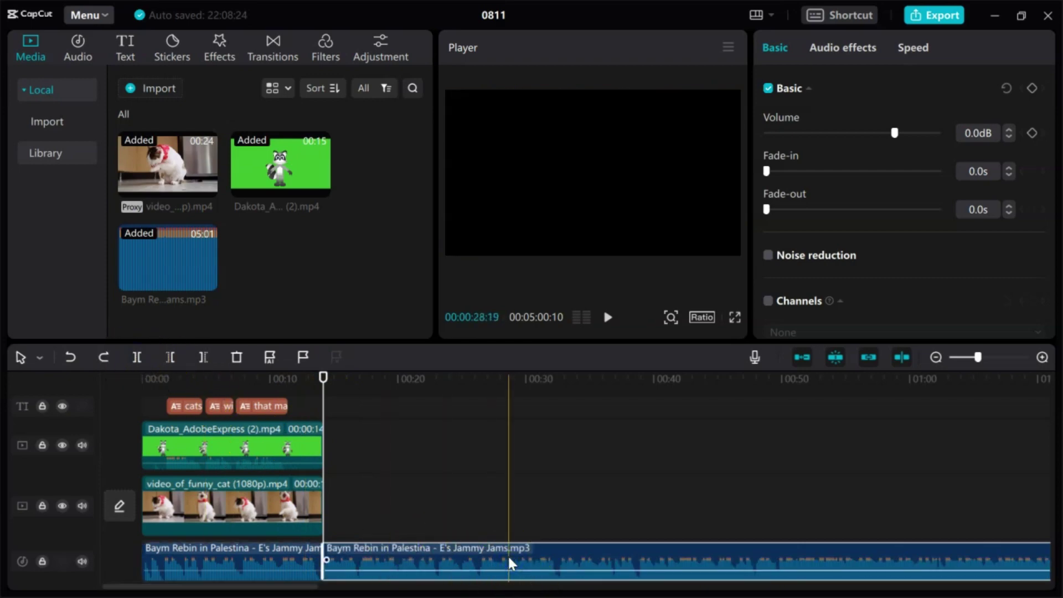
{"action": "key", "text": "Delete"}
{"action": "left_click", "coordinate": [607, 316]}
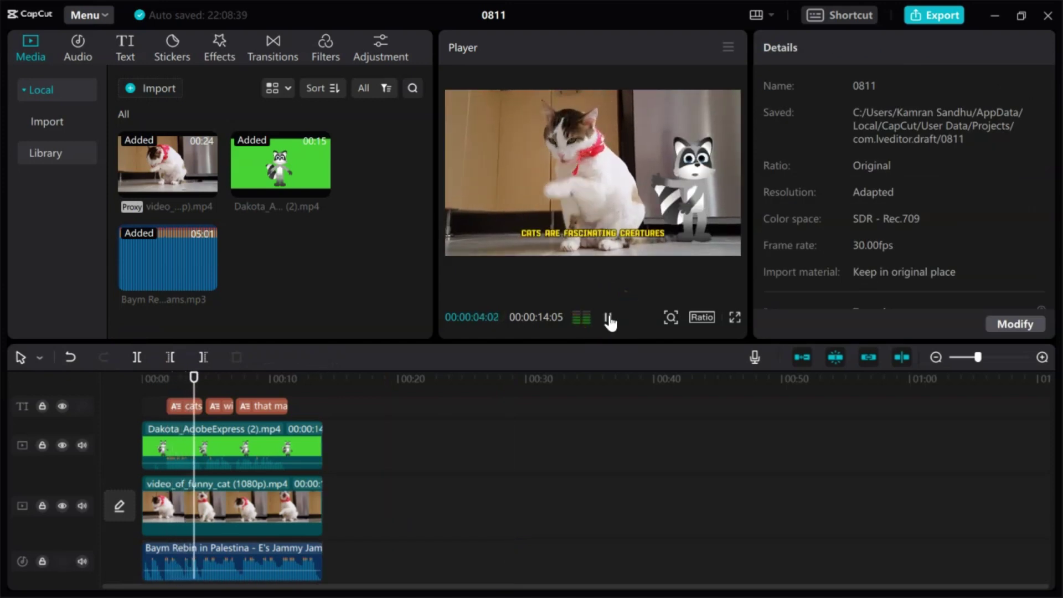
{"action": "left_click", "coordinate": [254, 561]}
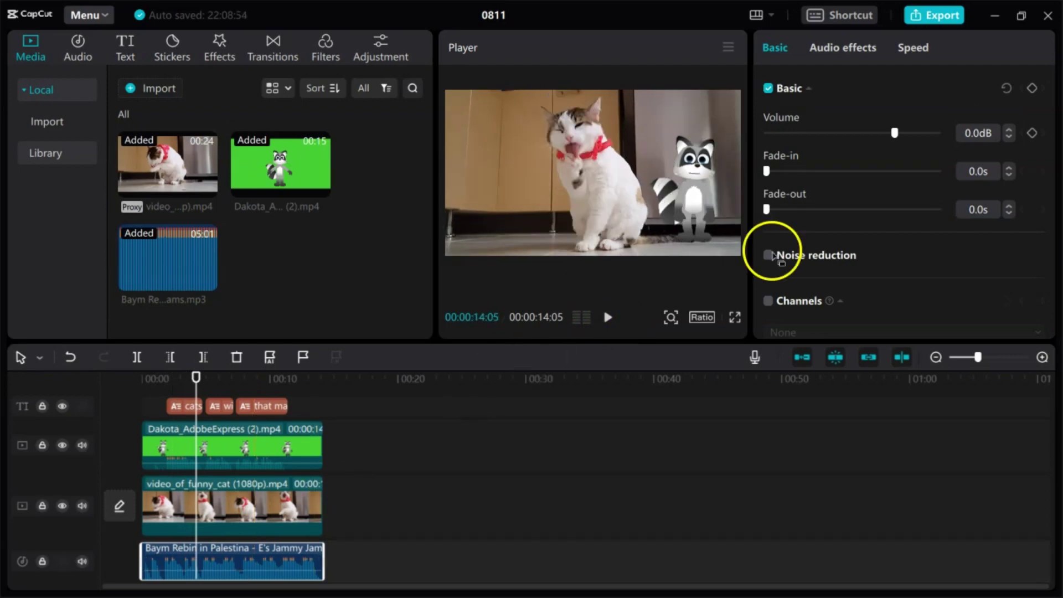
- Lower the music volume to -16.9 dB, preview it, and bring up the export settings
{"action": "left_click_drag", "start_coordinate": [895, 133], "coordinate": [859, 136]}
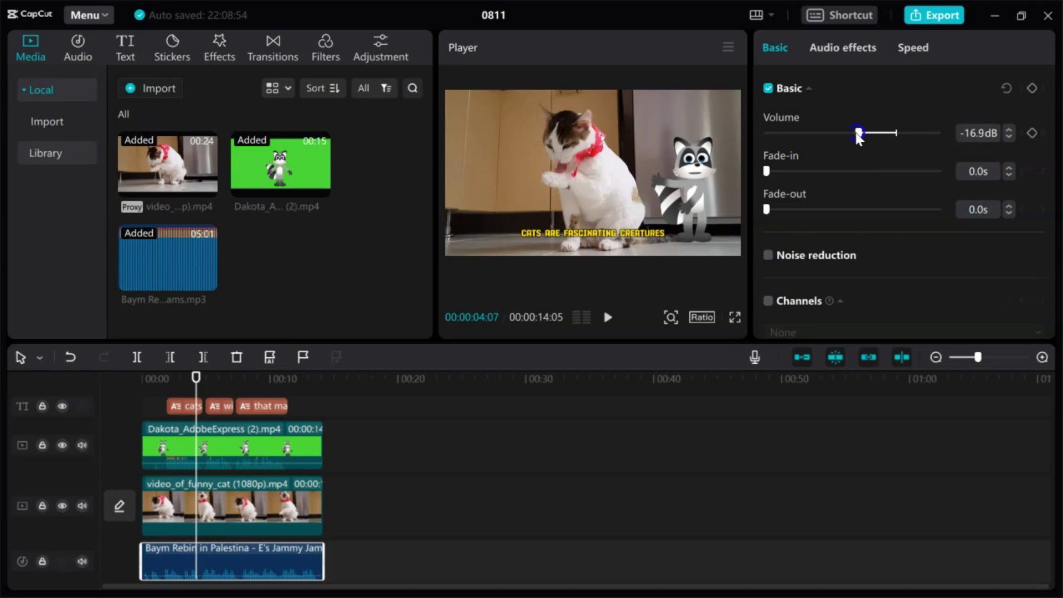
{"action": "left_click", "coordinate": [608, 317]}
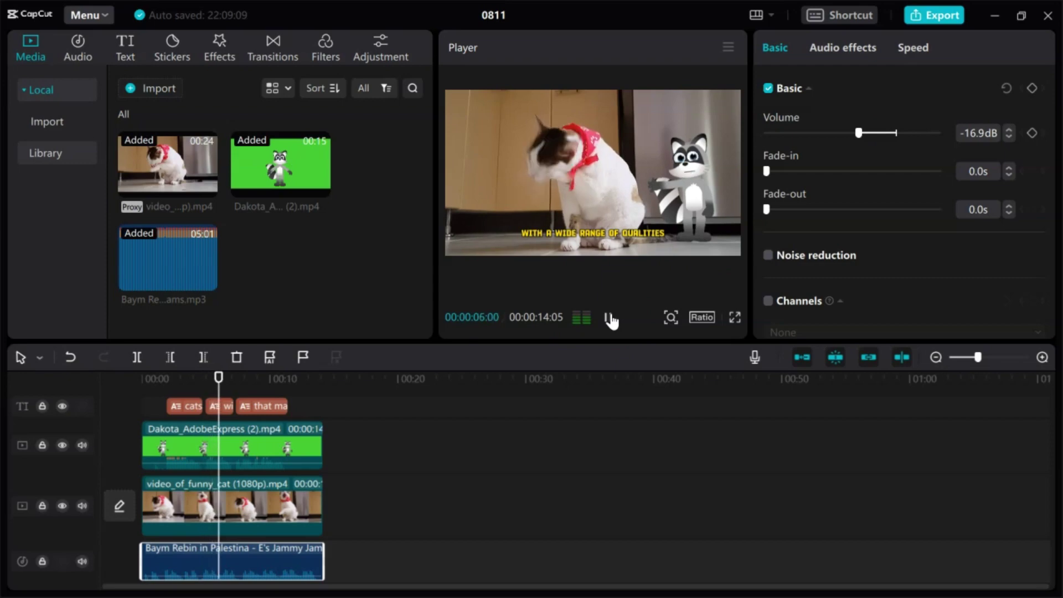
{"action": "left_click", "coordinate": [610, 318]}
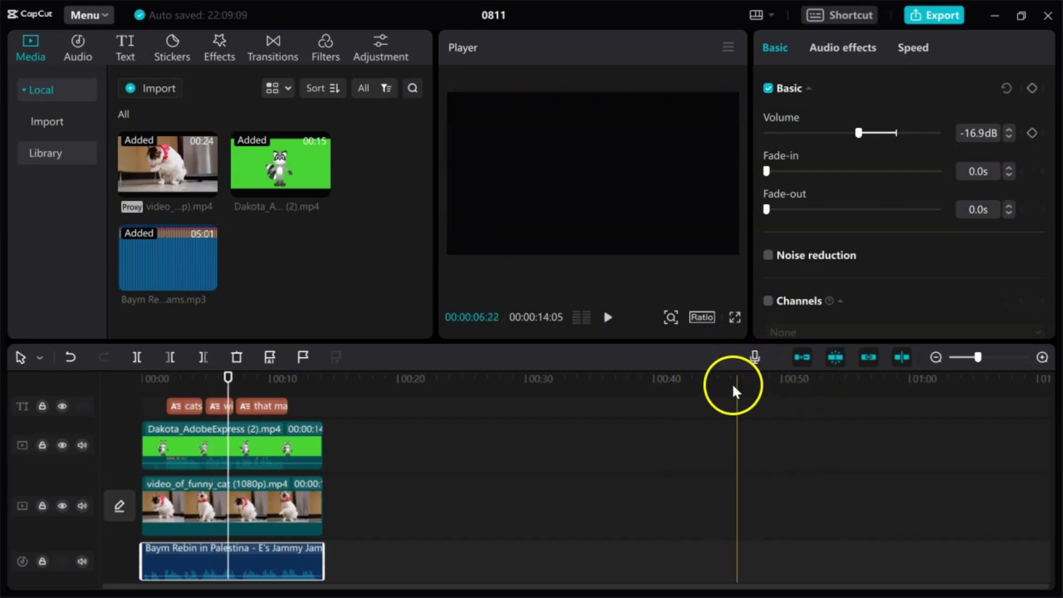
{"action": "left_click", "coordinate": [939, 17]}
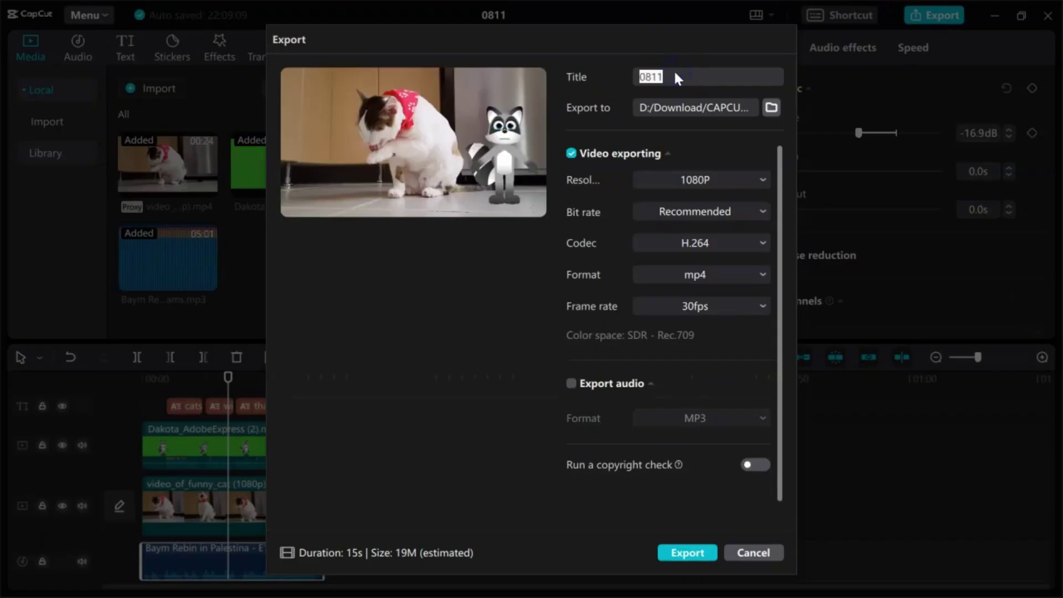